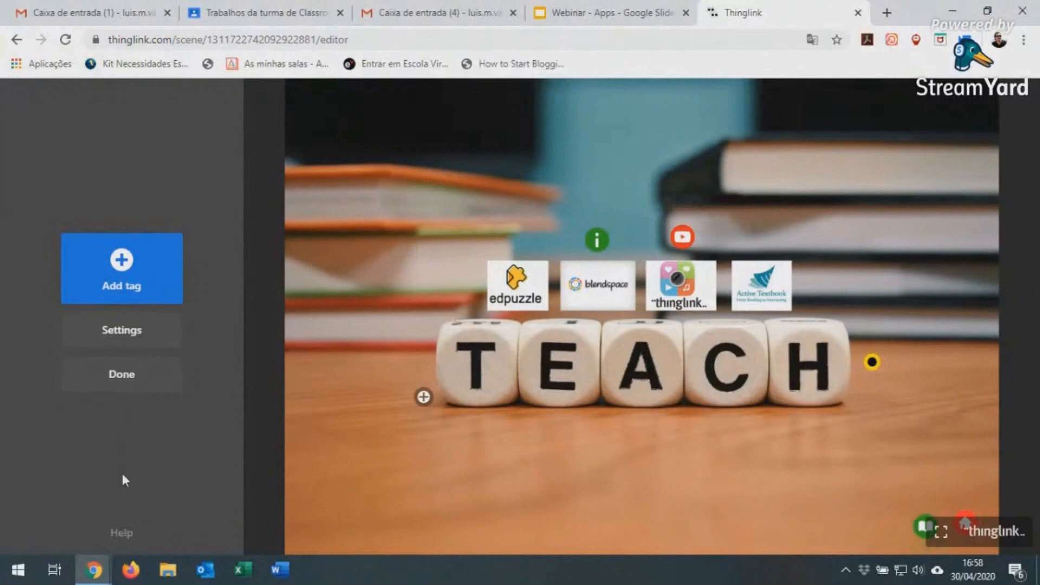
- Finish editing the TEACH image and return to the media library overview
click(123, 373)
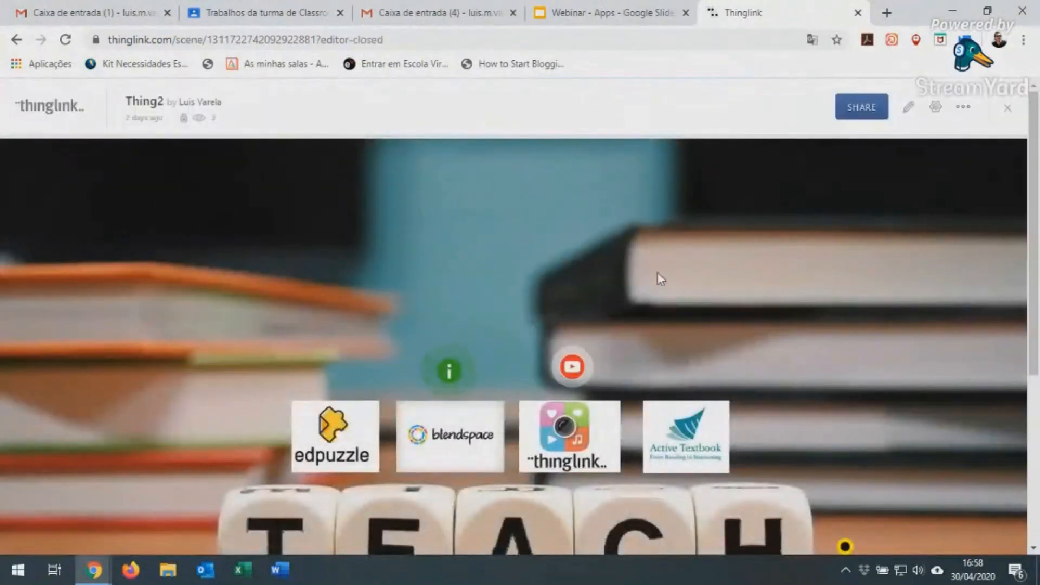
click(65, 107)
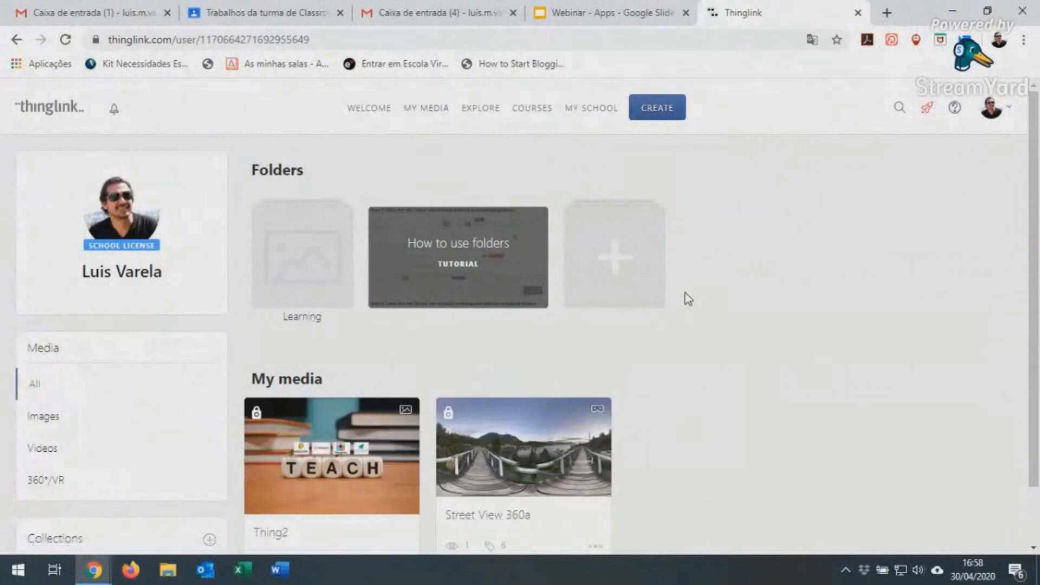
click(624, 264)
click(520, 169)
click(526, 221)
scroll(730, 360, down, 2)
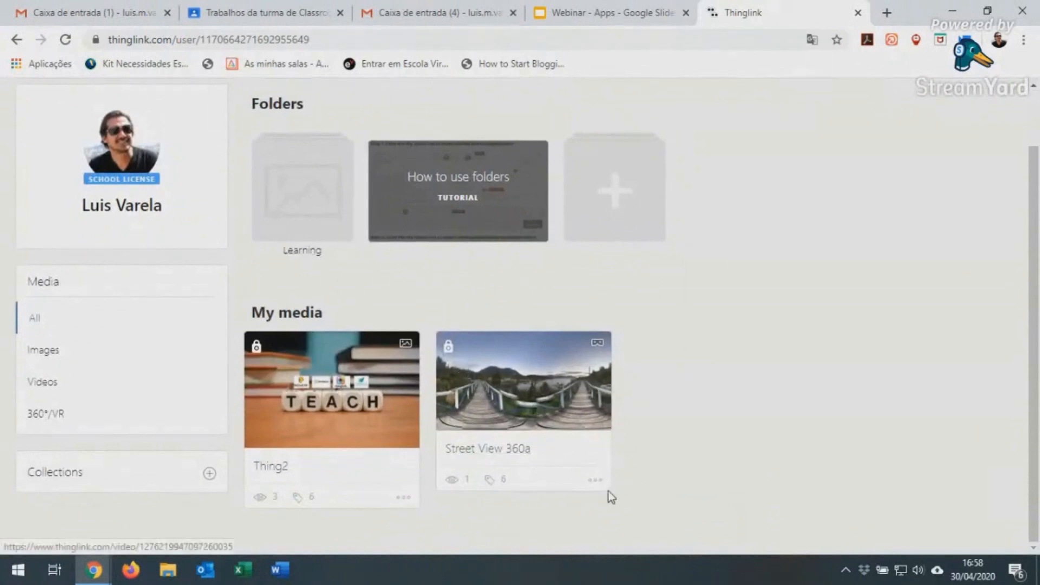
scroll(828, 362, up, 2)
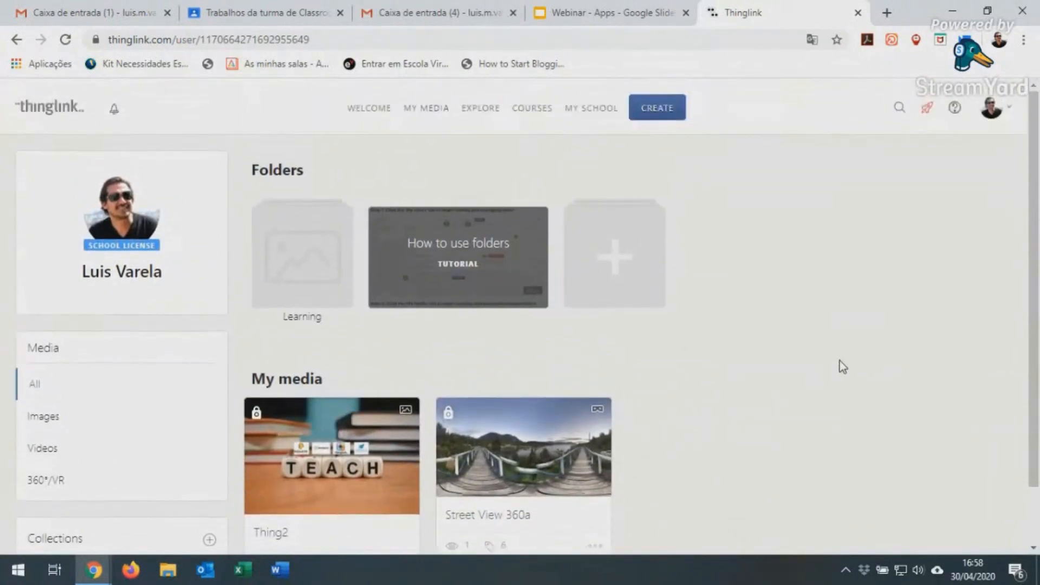
- Create a new interactive image by uploading SL2020_A.jpg from the Webinar folder
click(657, 111)
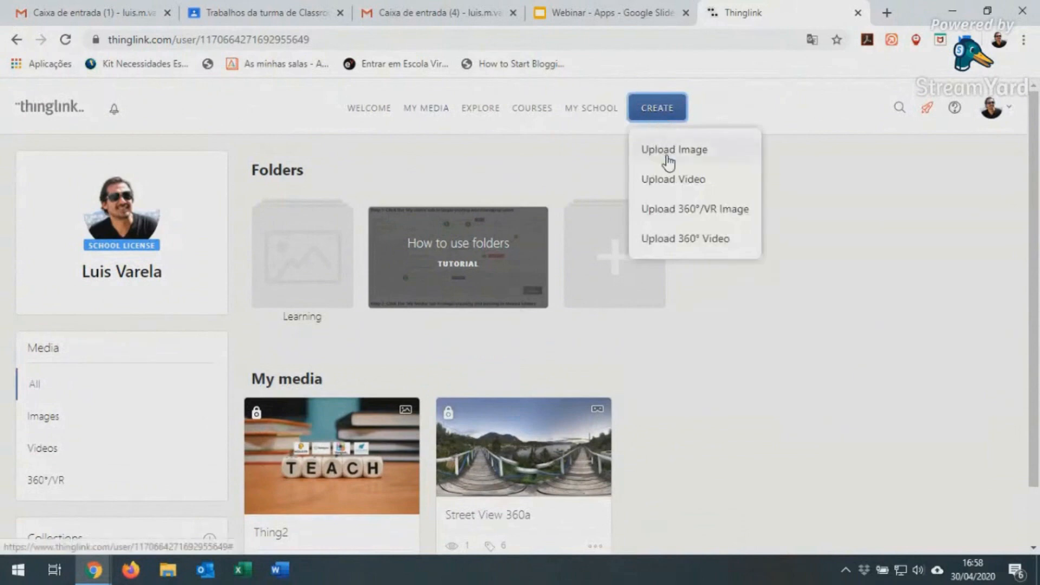
click(692, 151)
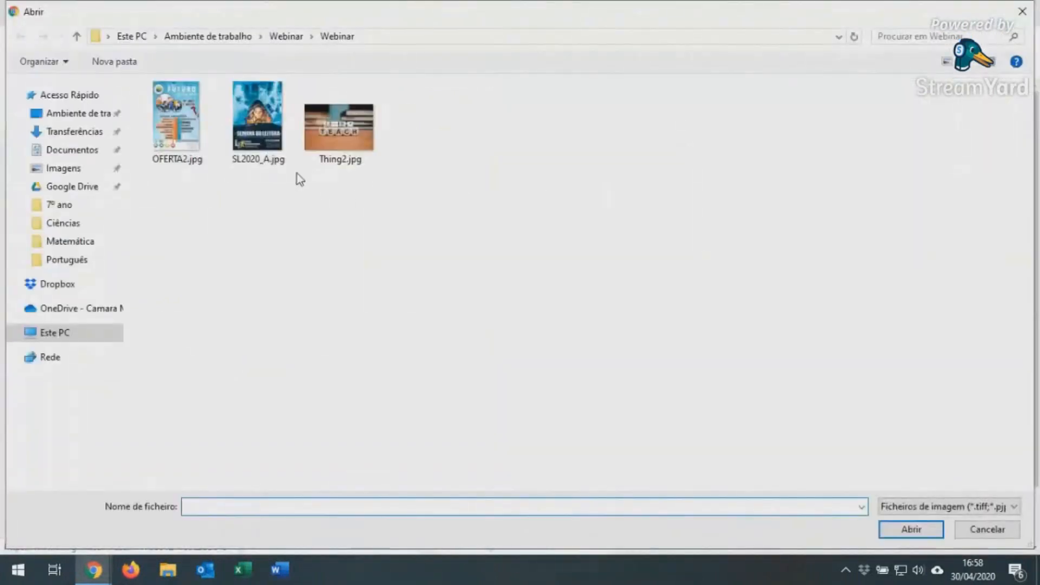
double_click(258, 121)
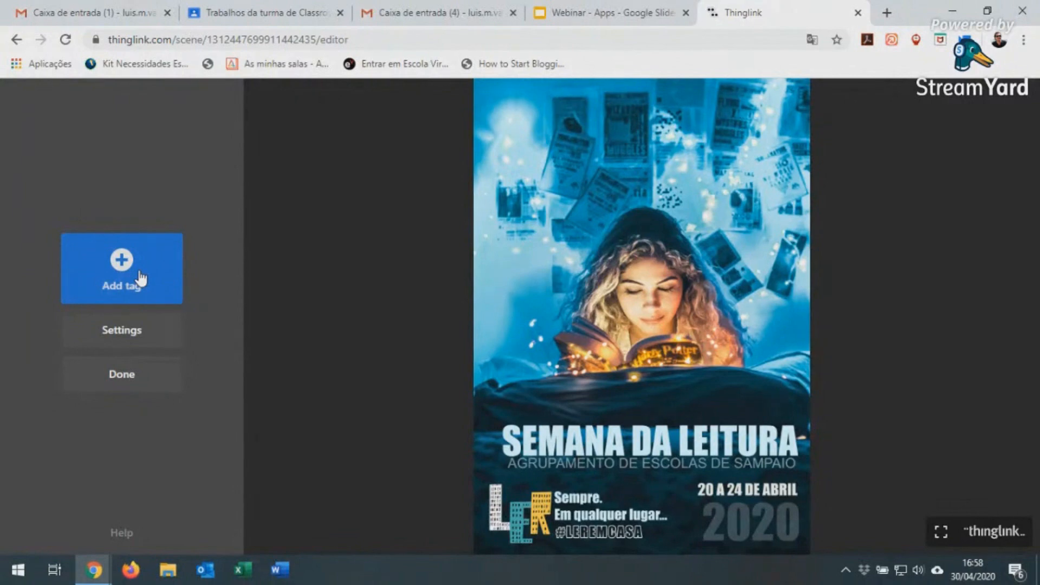
- Add a text and media tag to the poster and title it "Bem vindos"
click(114, 277)
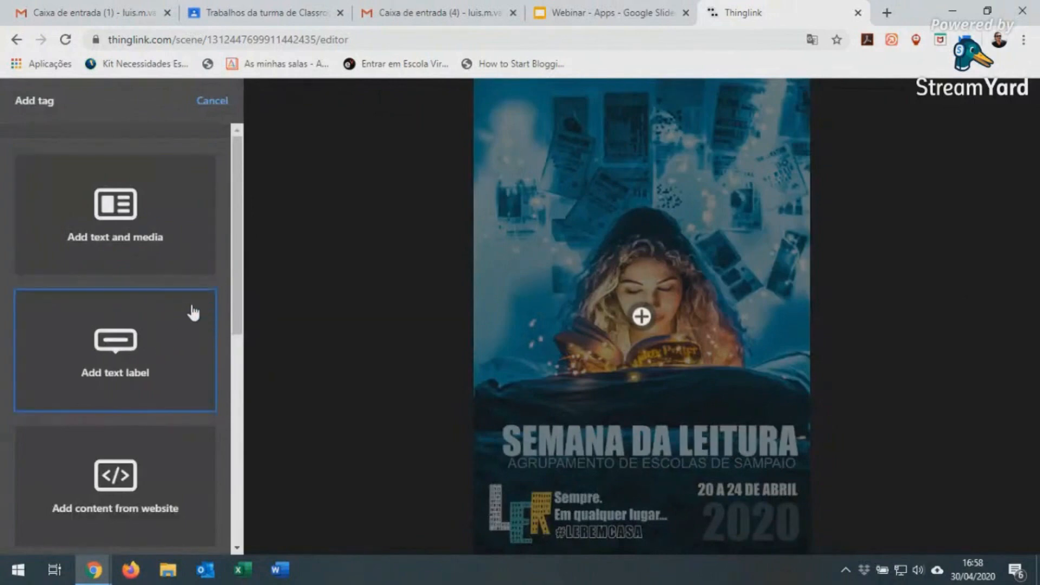
click(124, 222)
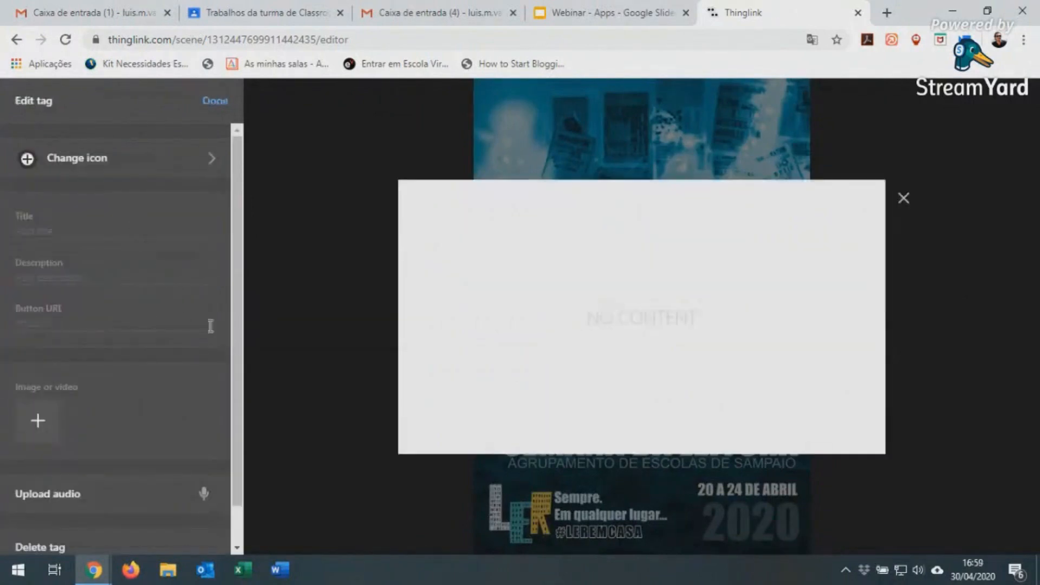
click(100, 233)
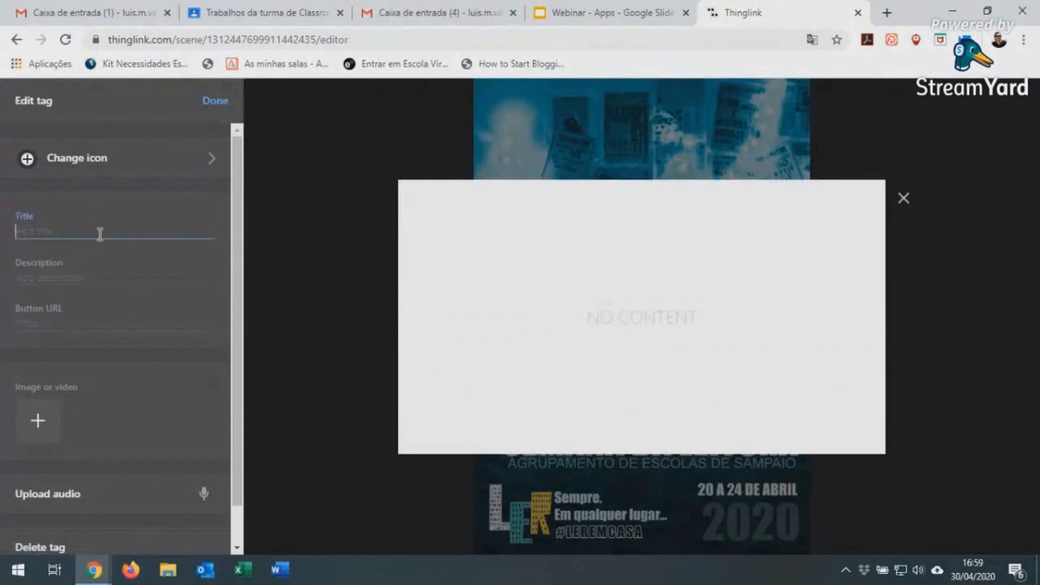
text(Título)
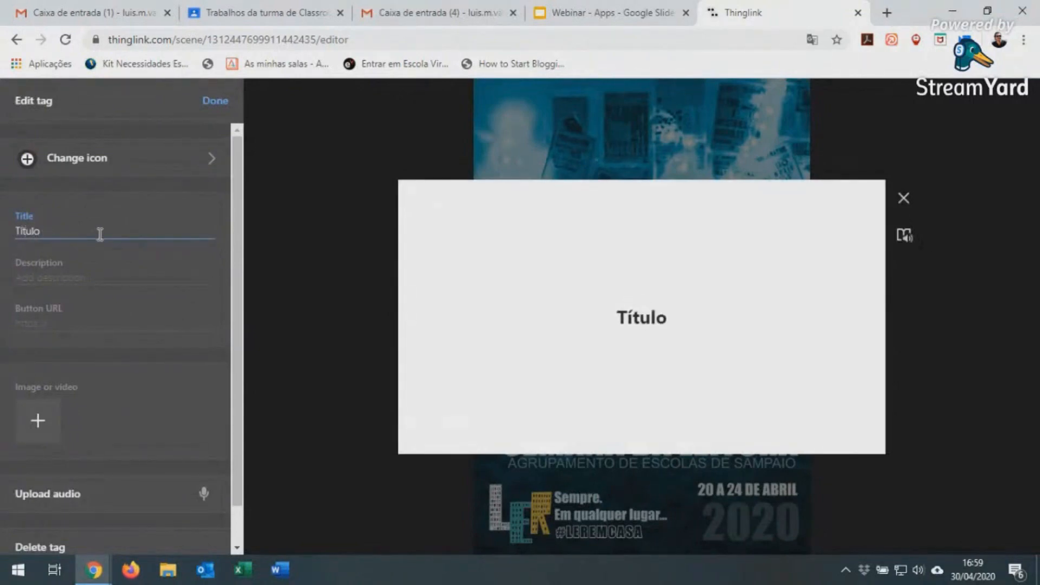
key(BackSpace)
key(BackSpace)
key(BackSpace)
key(BackSpace)
key(BackSpace)
key(BackSpace)
text(Bem vin)
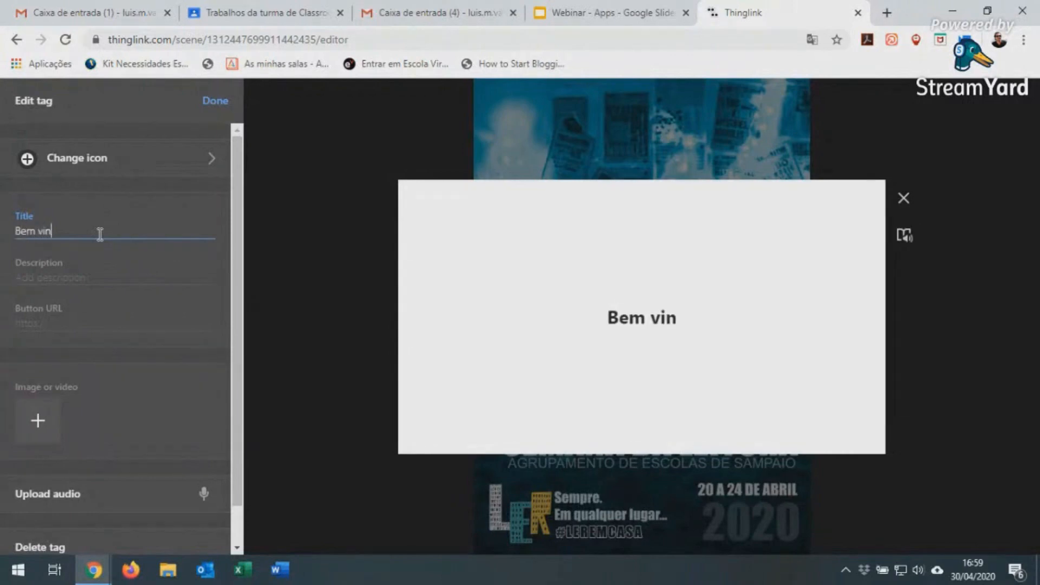
key(BackSpace)
text(ndos)
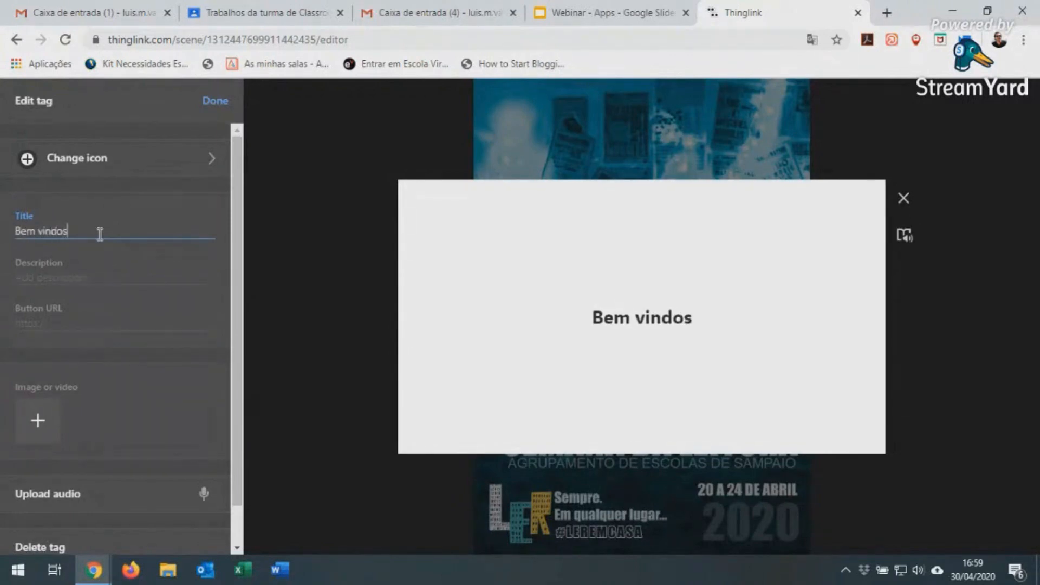
- Enter "Uma descrição introdutória." as the tag's description
click(113, 281)
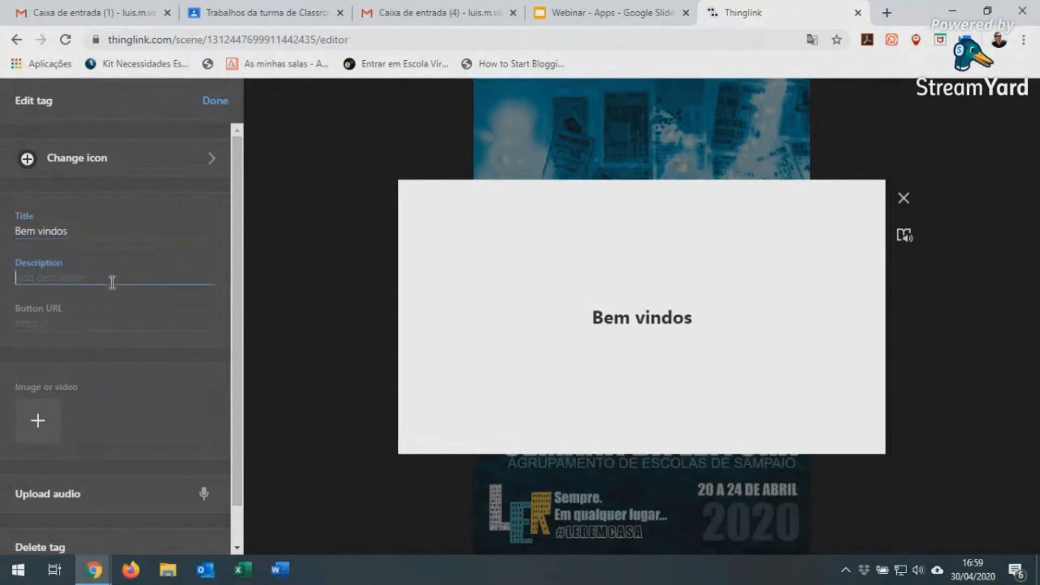
text(Uma descrição d)
key(BackSpace)
text(int)
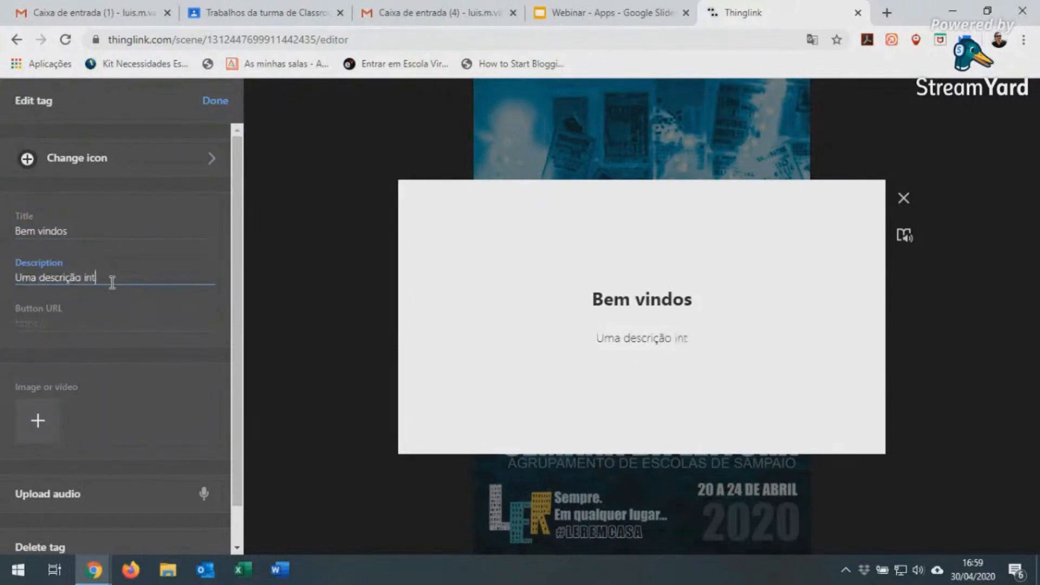
text(rodutórias)
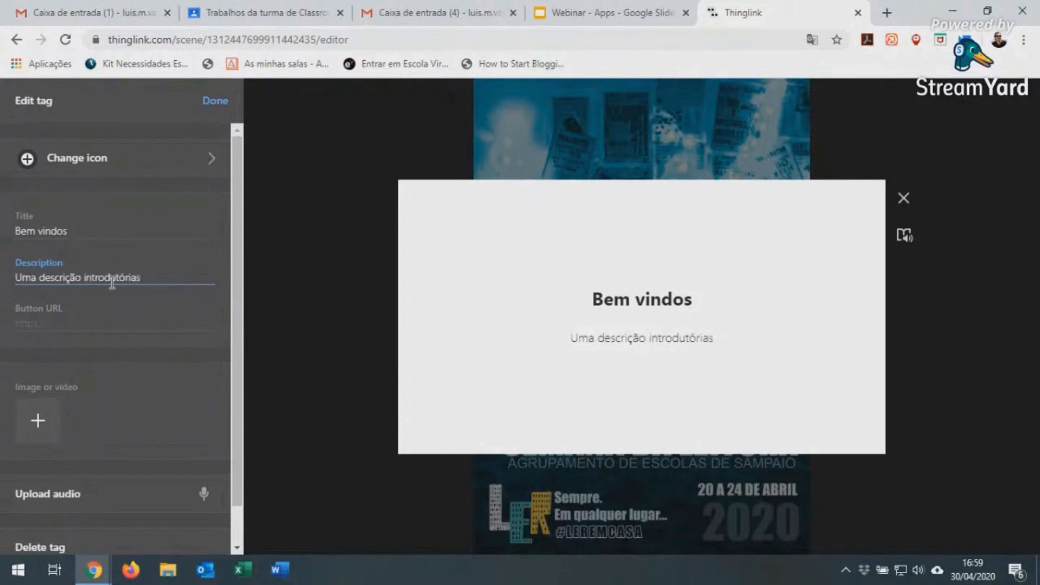
key(BackSpace)
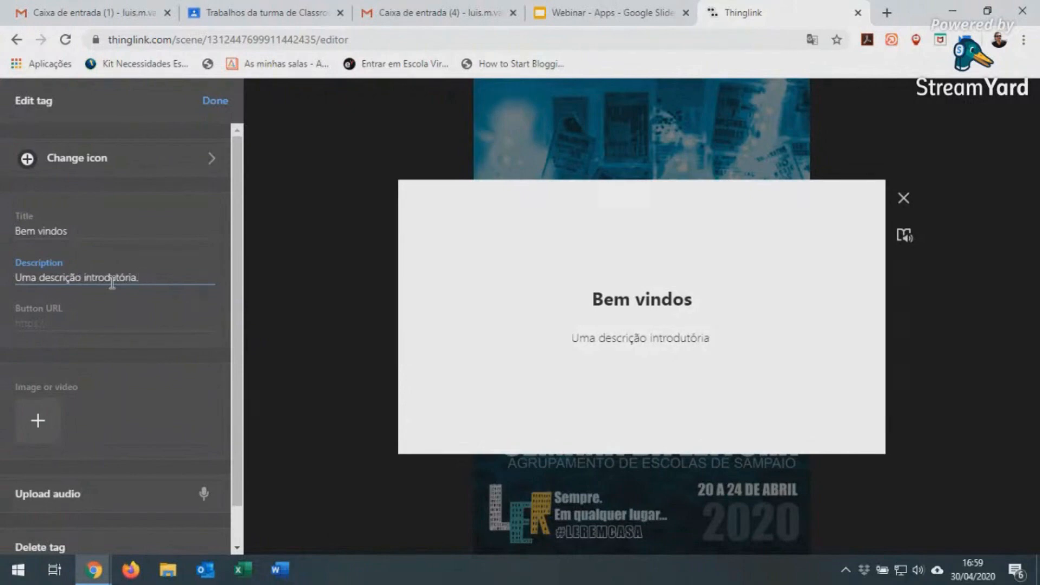
click(61, 320)
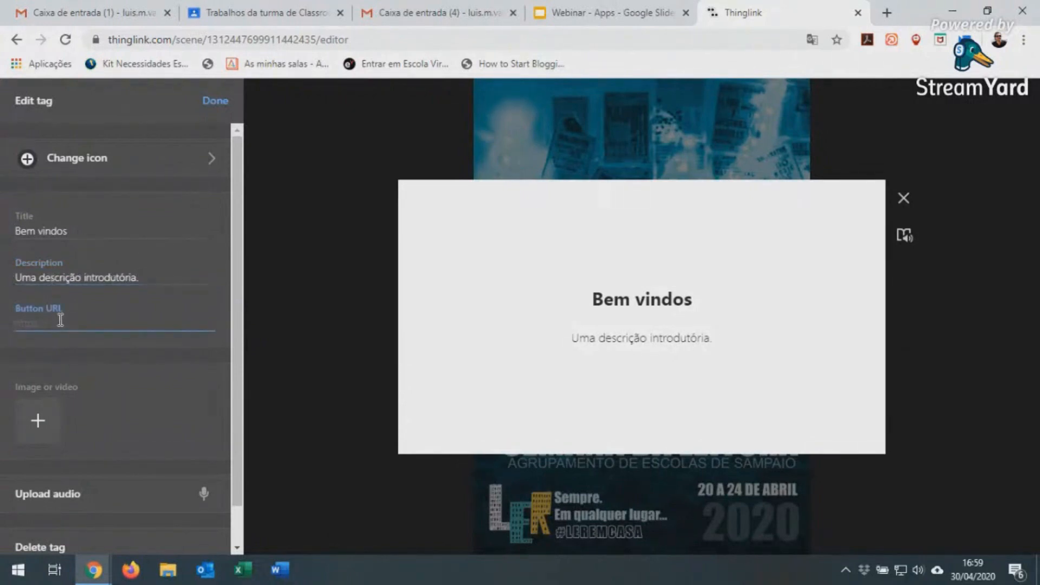
text(h)
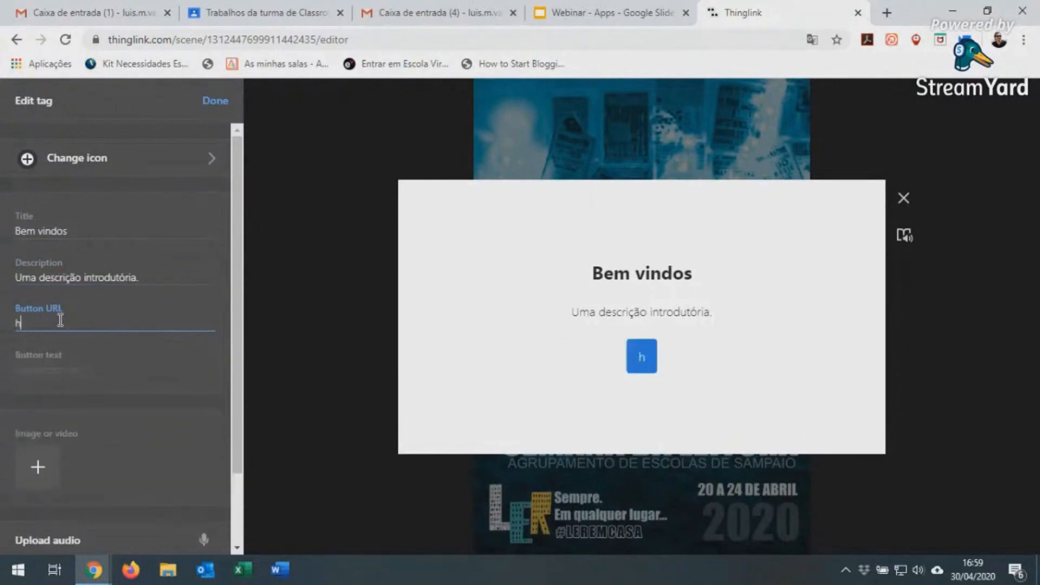
text(ttp:/)
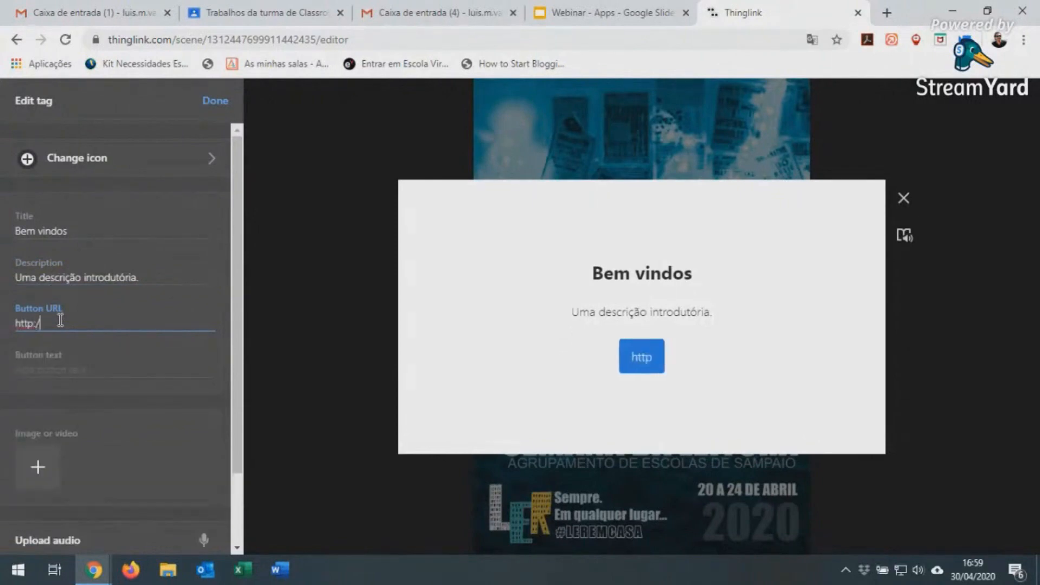
text(/www.google.pt)
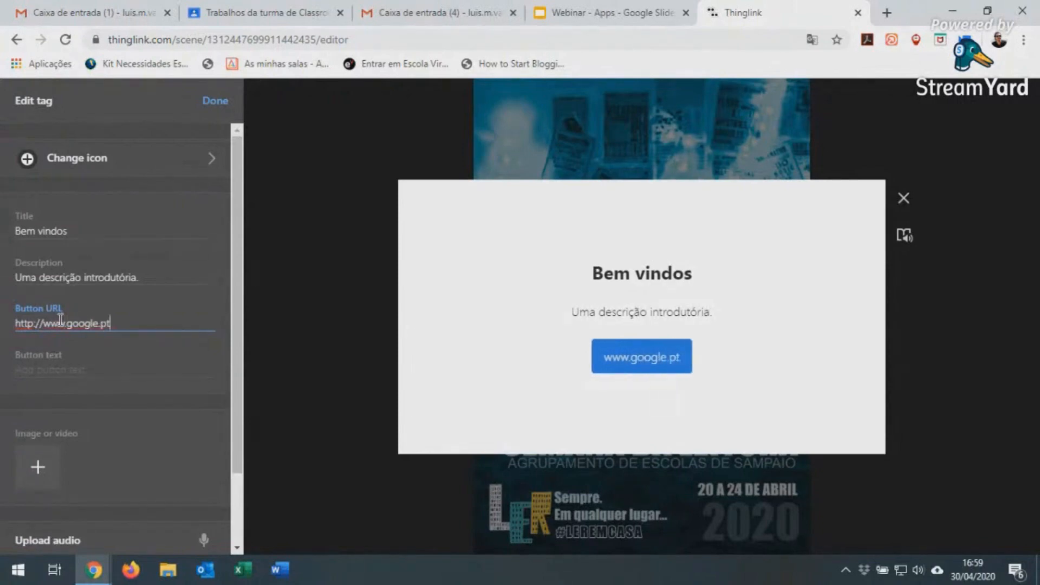
click(79, 370)
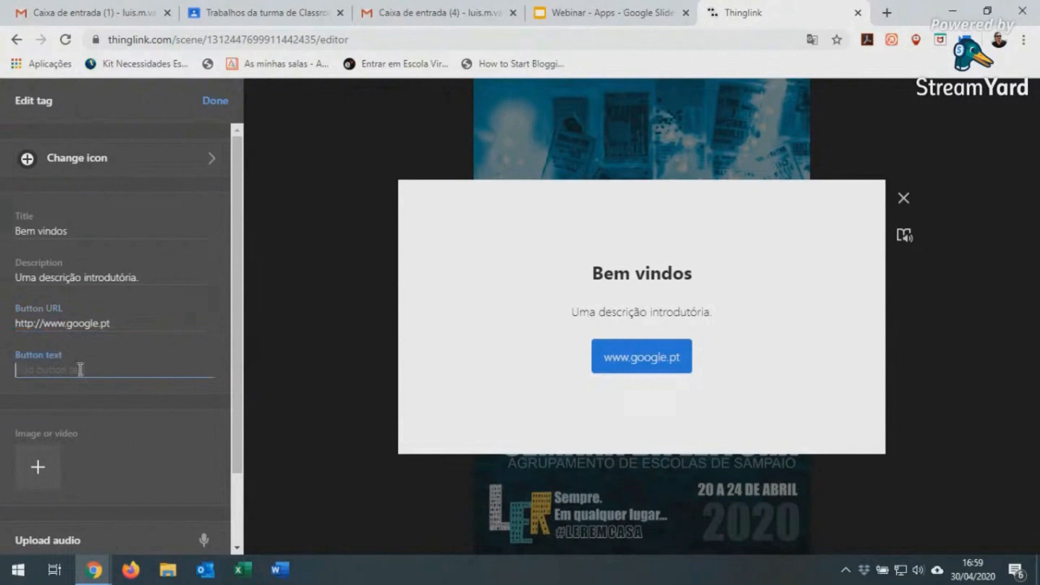
text(Aceder ao )
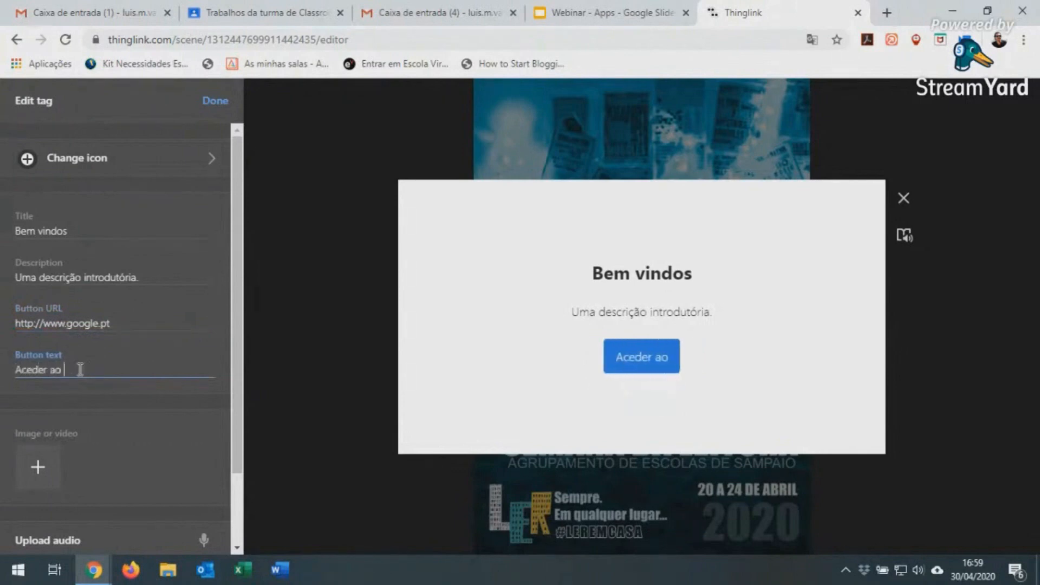
text(Google)
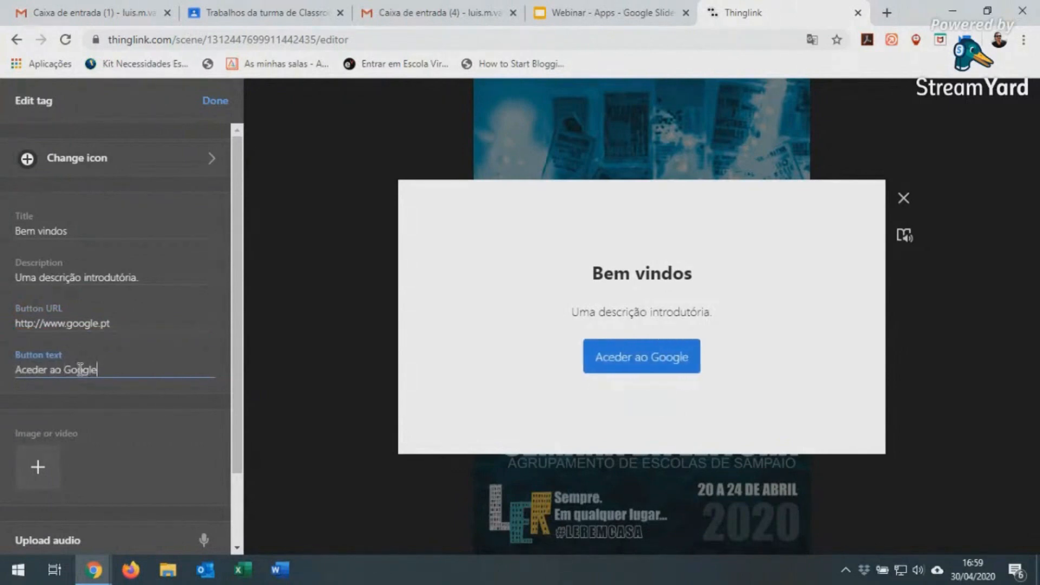
- Add the image Thing2.jpg to the tag's media
drag(235, 389, 246, 460)
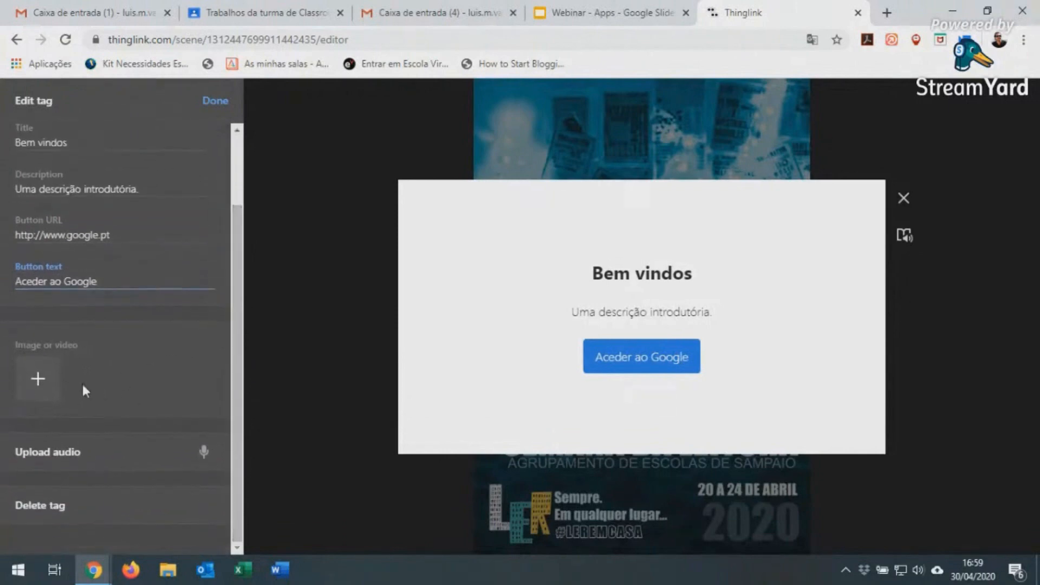
click(36, 379)
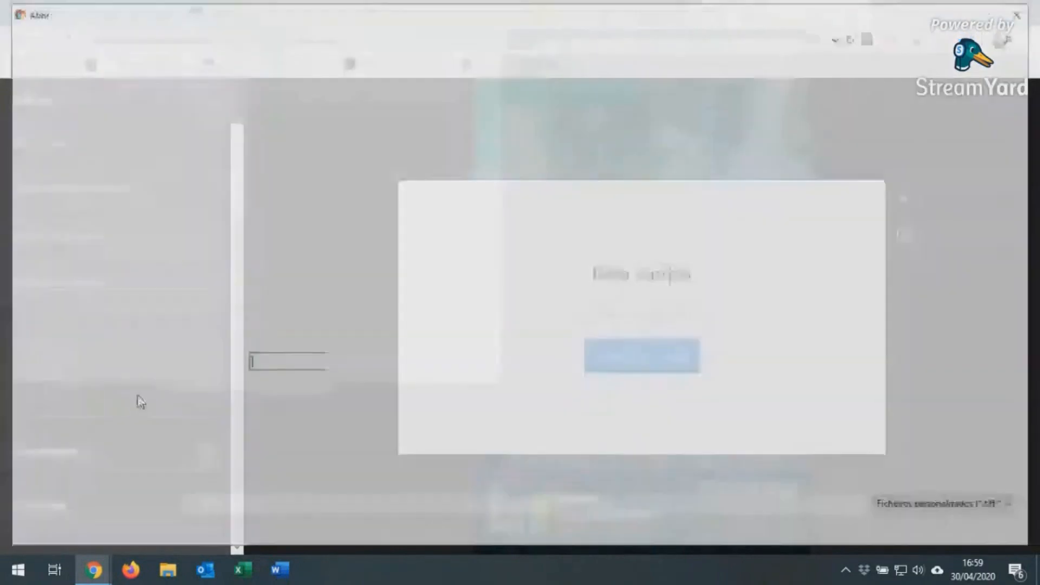
double_click(323, 129)
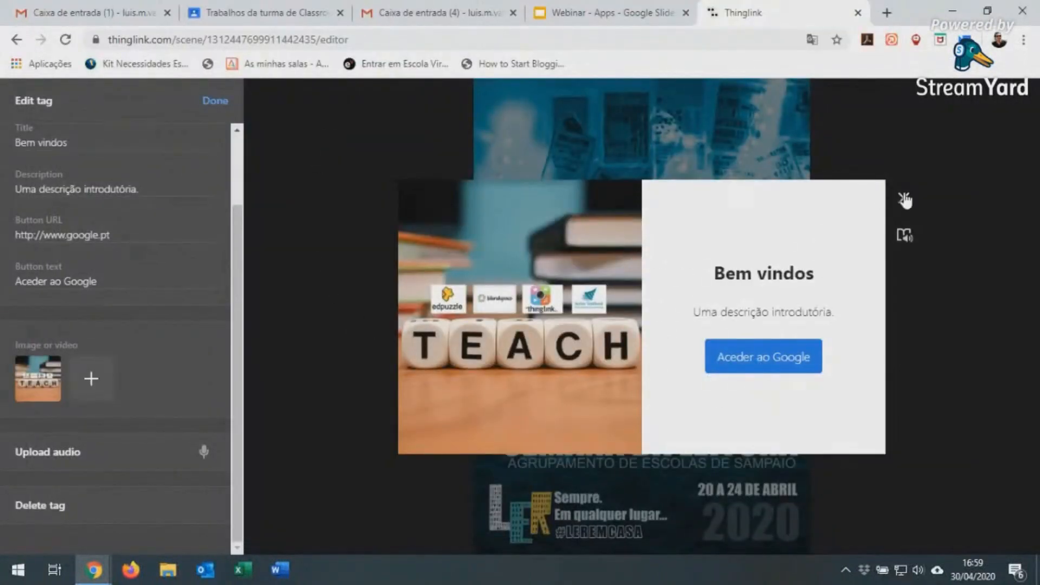
- Change the tag's icon to the red circle with a white dot
scroll(219, 202, up, 2)
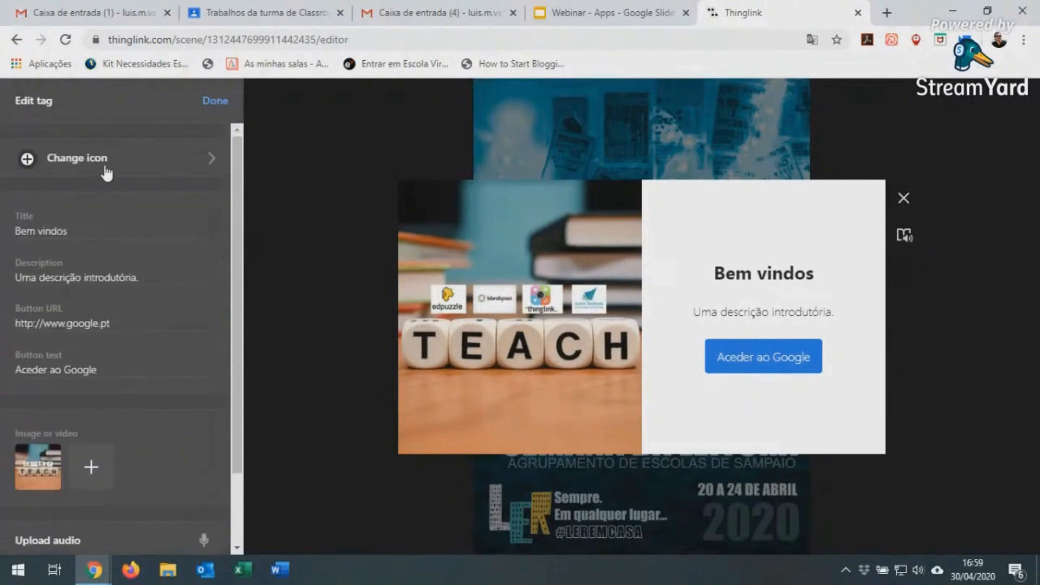
click(121, 166)
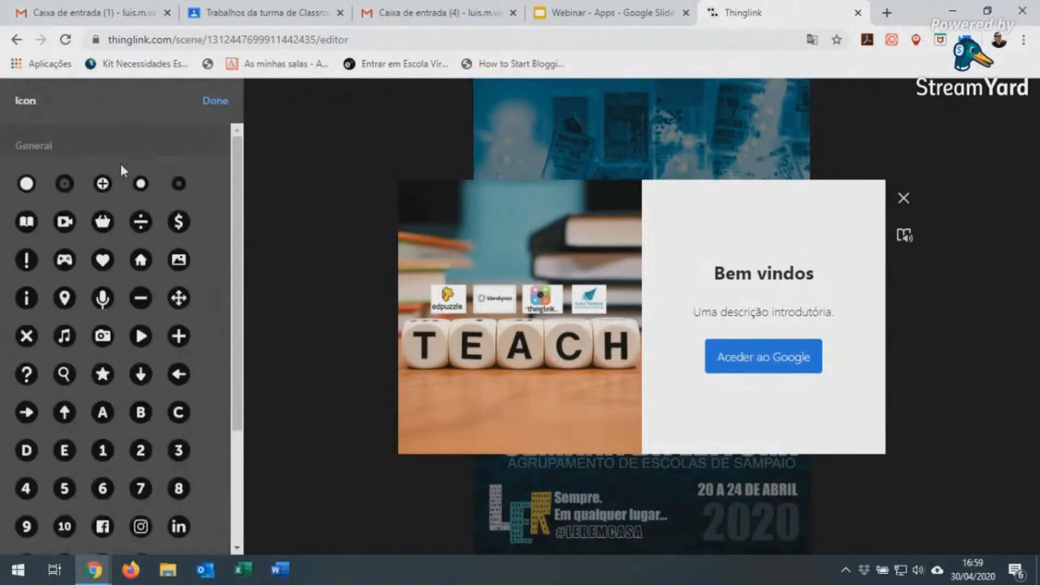
click(140, 185)
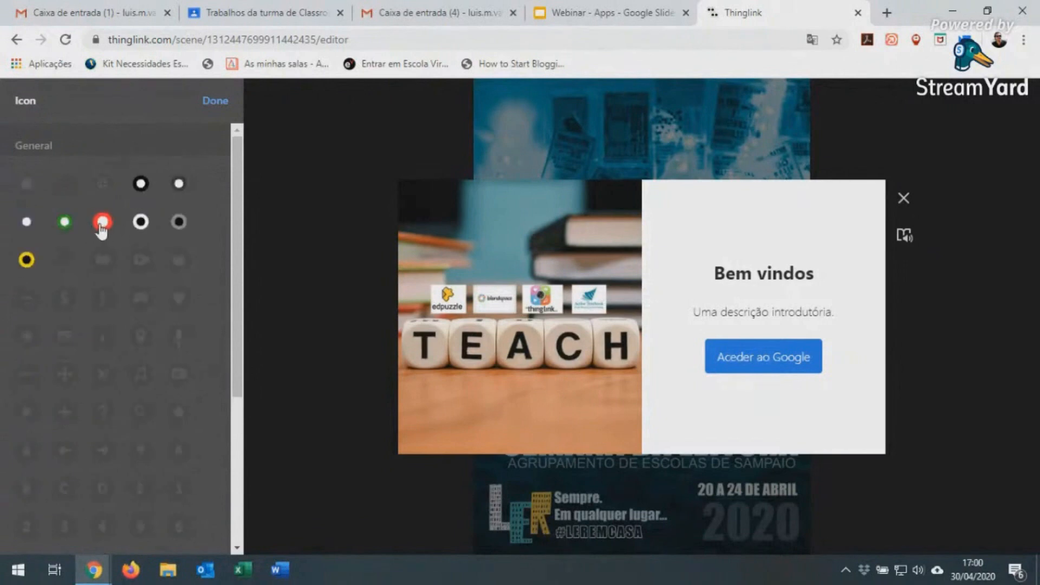
click(102, 222)
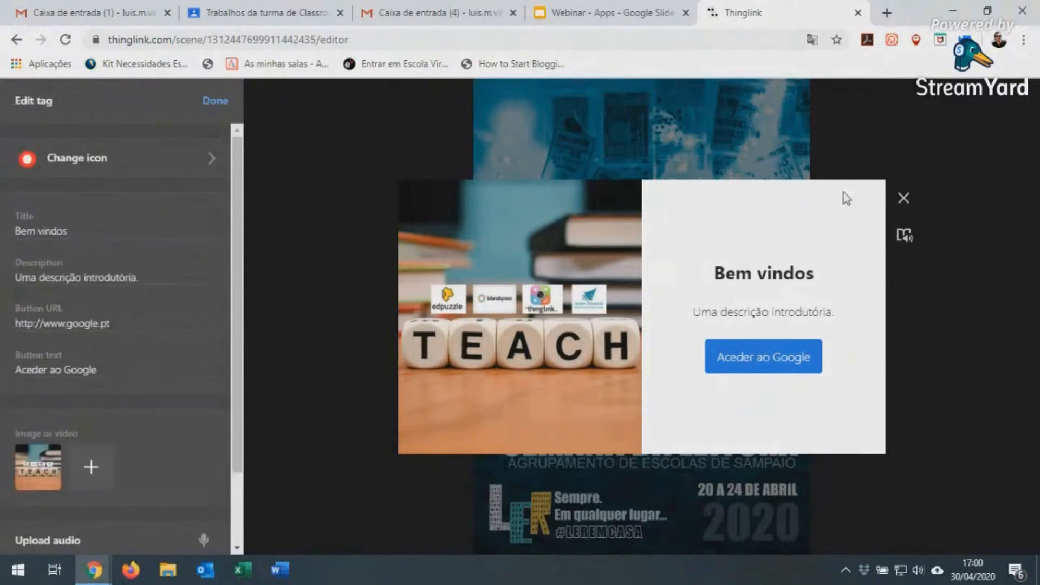
- Move the tag to the poster's upper-left corner and open it to check its content
click(903, 198)
drag(642, 320, 494, 100)
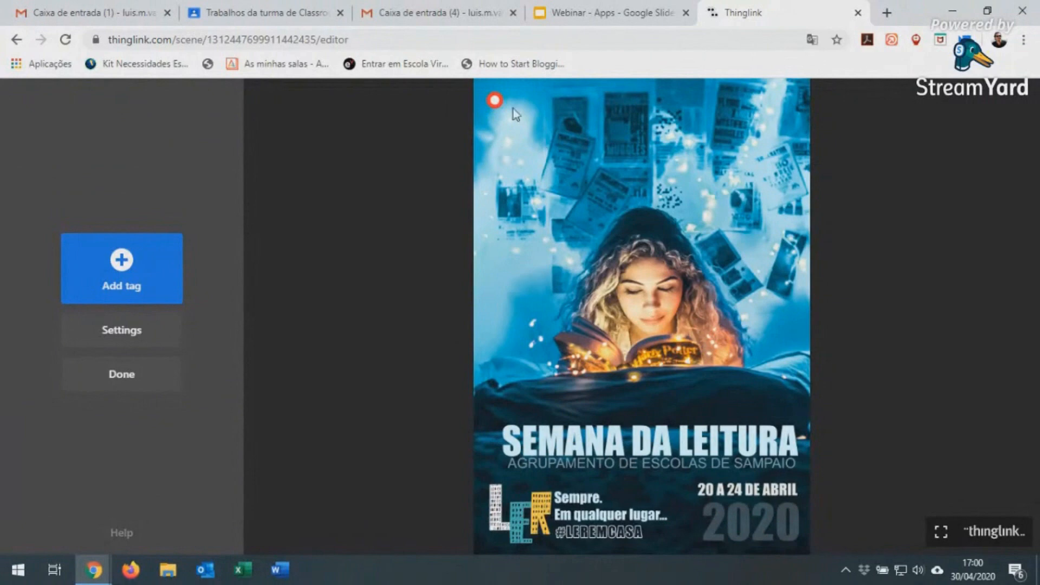
click(495, 100)
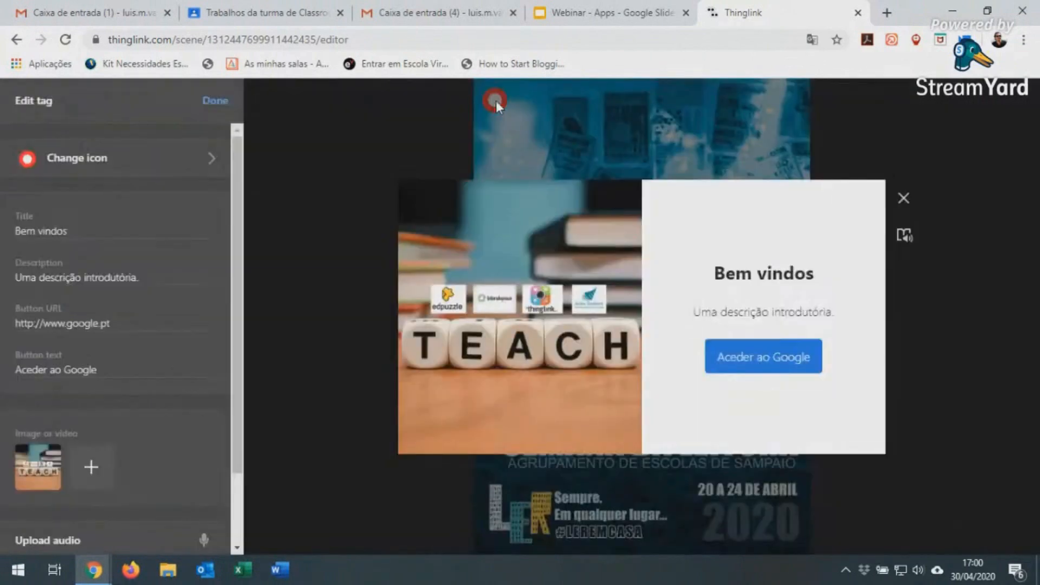
click(903, 198)
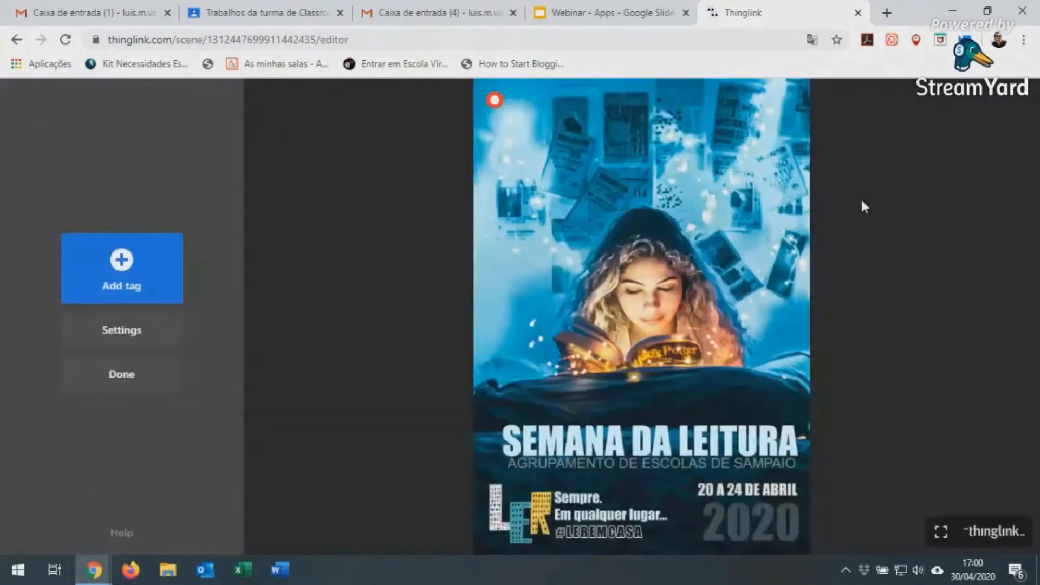
- Add a text label tag to the poster with the text "A entrada é aqui!"
click(139, 268)
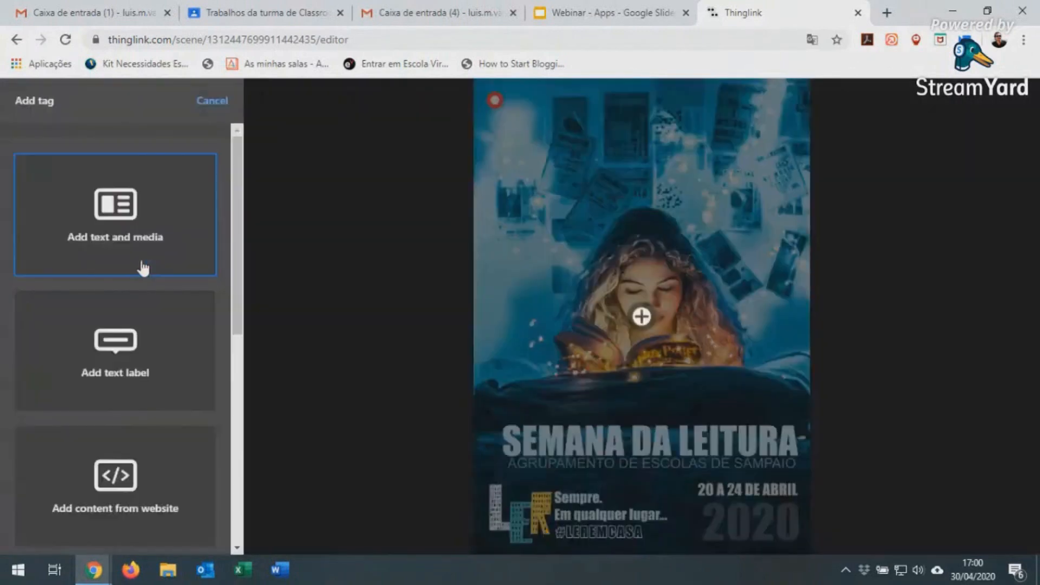
click(123, 356)
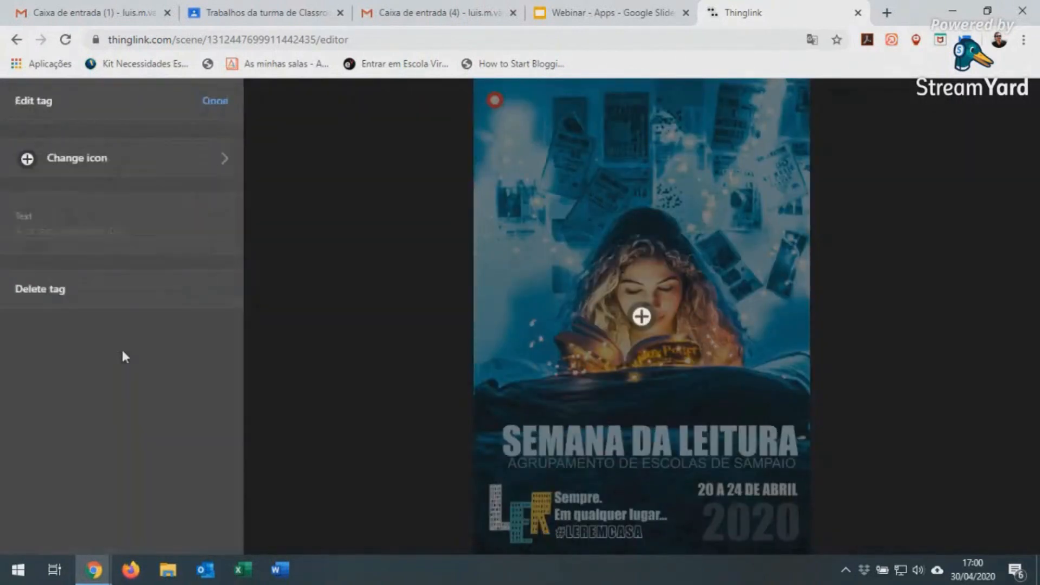
click(74, 231)
text(A ente)
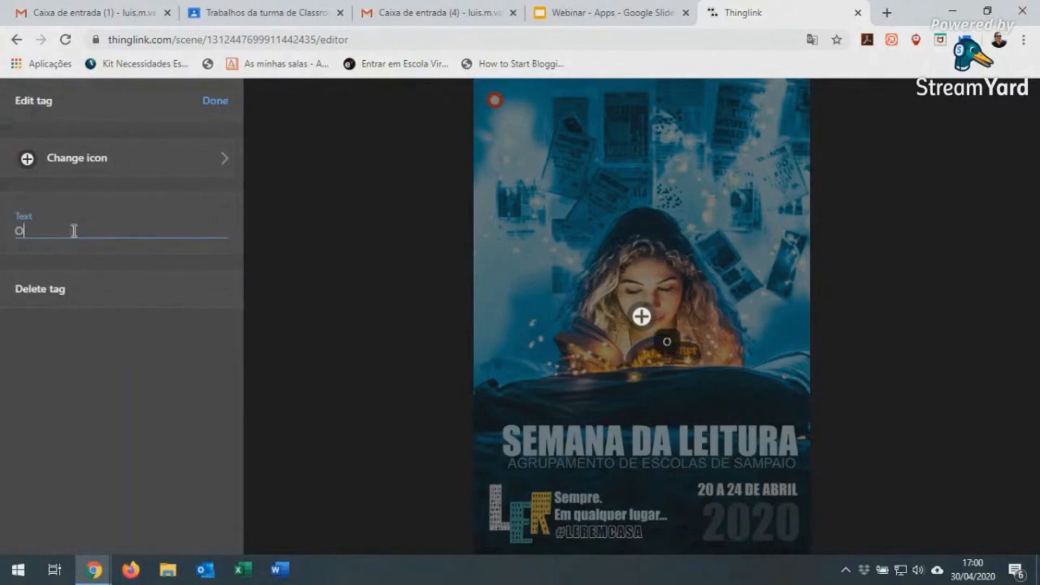
key(BackSpace)
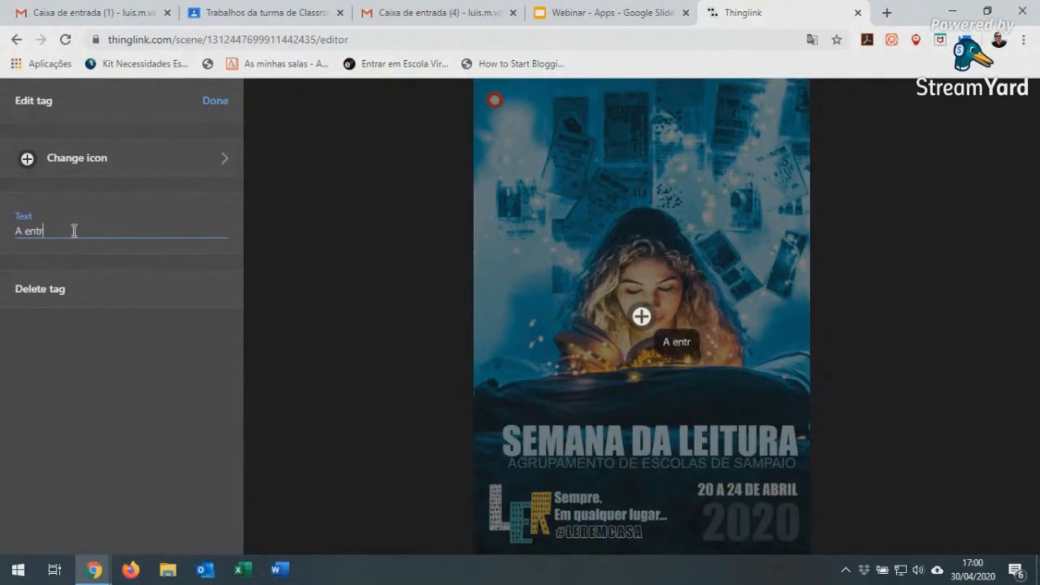
text(rda)
key(BackSpace)
key(BackSpace)
text(ada é aqui!)
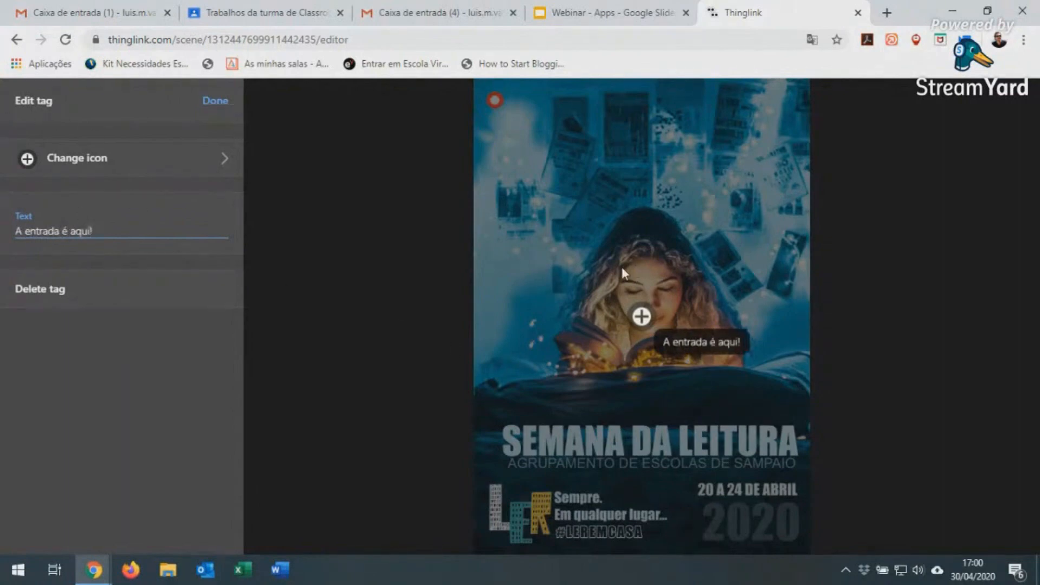
- Change the text label tag's icon to the green house and move the tag to the poster's upper-right corner
click(117, 168)
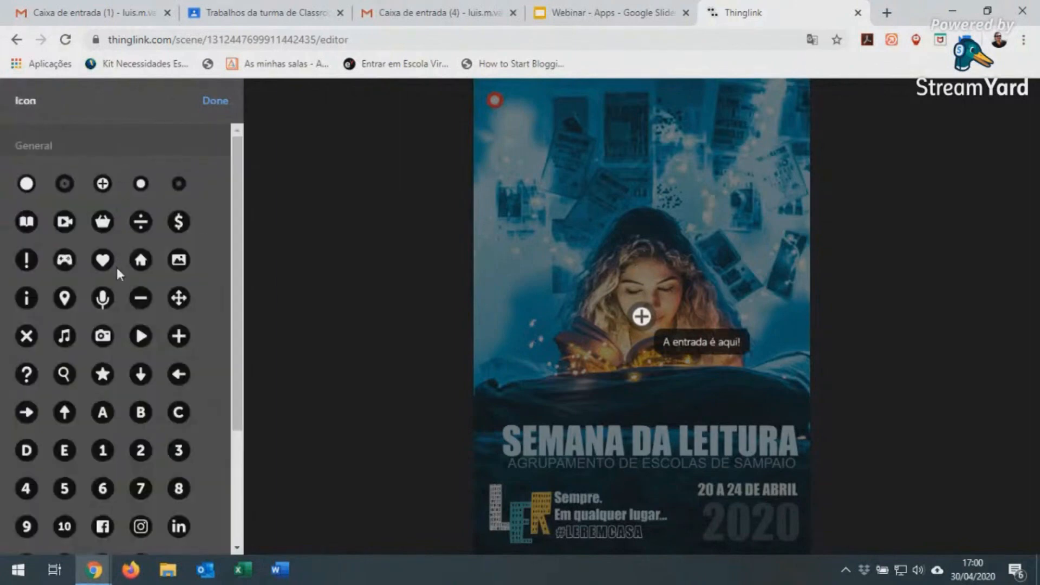
click(142, 265)
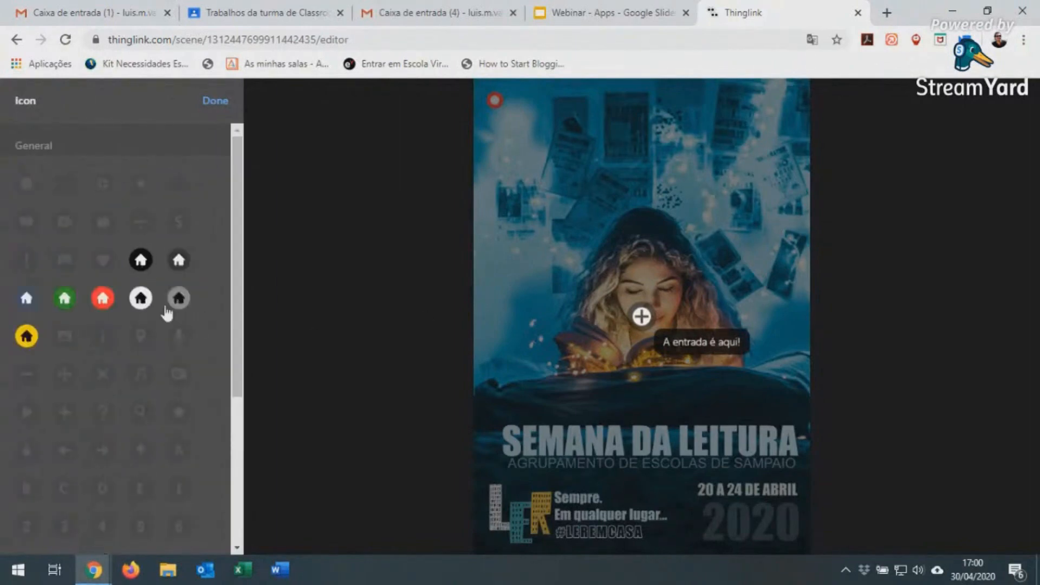
click(66, 299)
drag(643, 319, 780, 104)
click(764, 229)
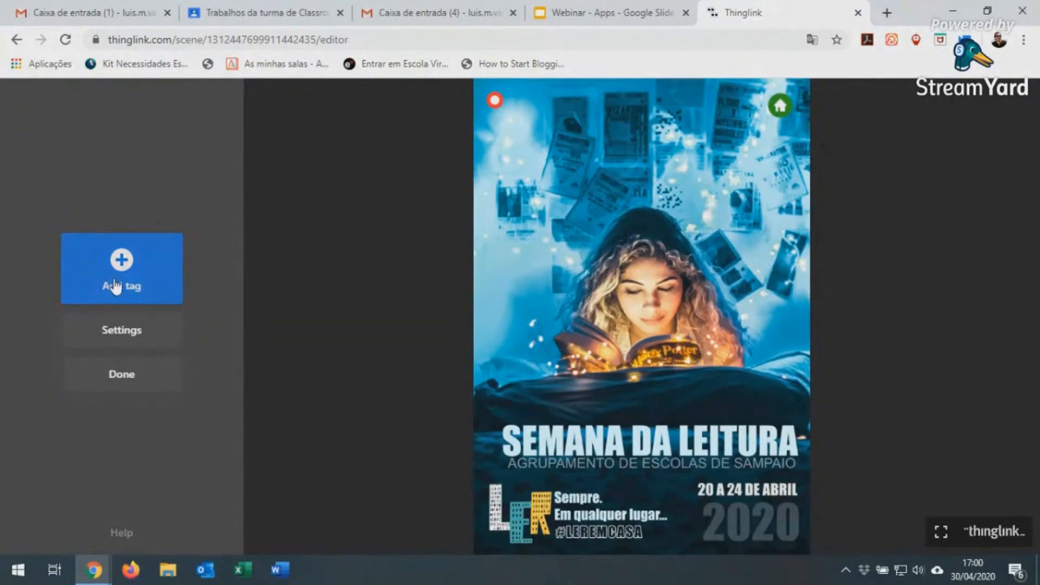
click(134, 287)
scroll(154, 441, down, 4)
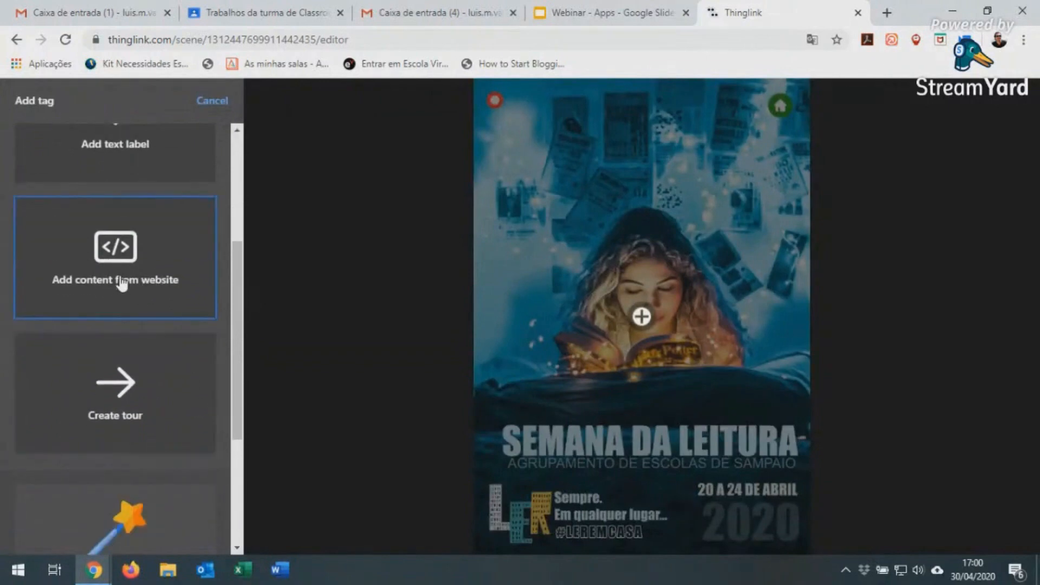
click(116, 255)
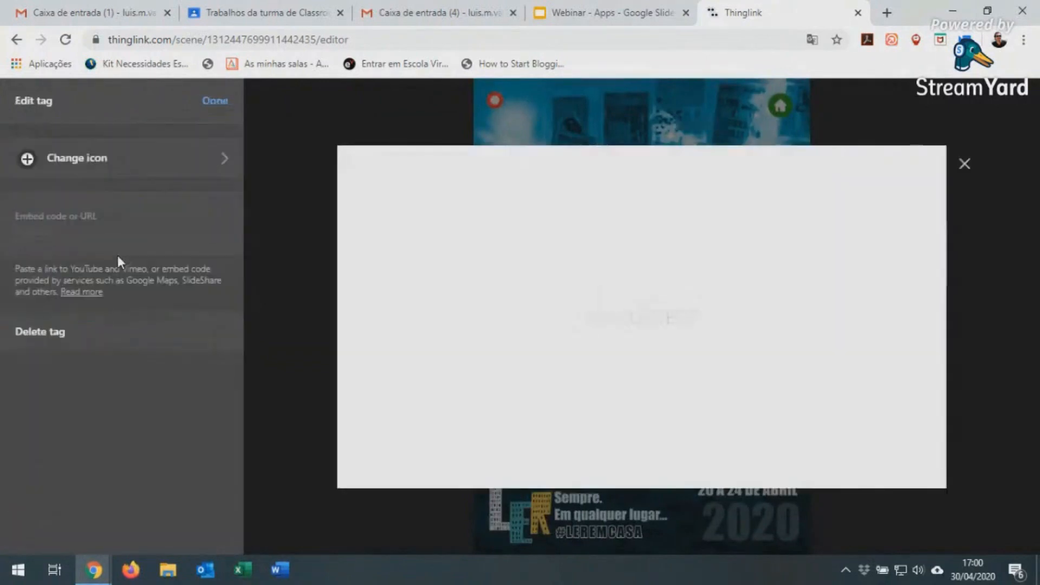
click(94, 233)
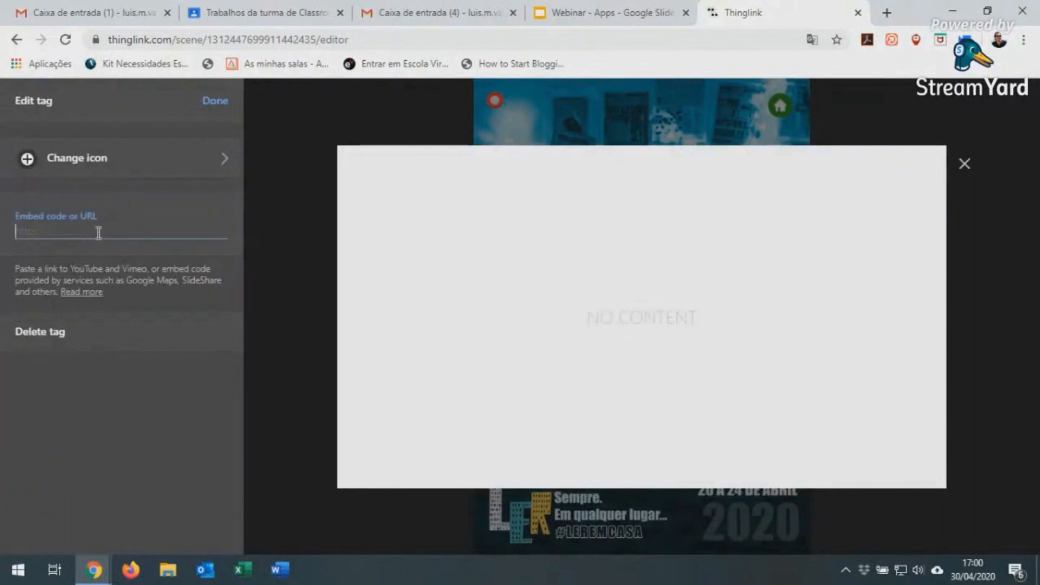
text(www.)
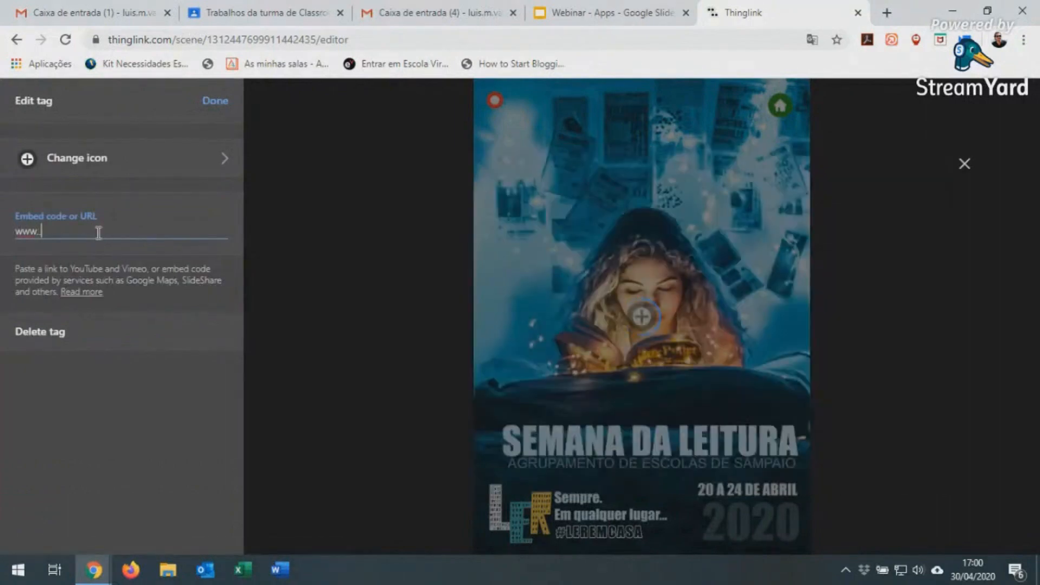
text(google.pt)
- Give the website tag the green open-book icon and place it at the poster's left edge, level with the girl's face
click(90, 174)
click(43, 229)
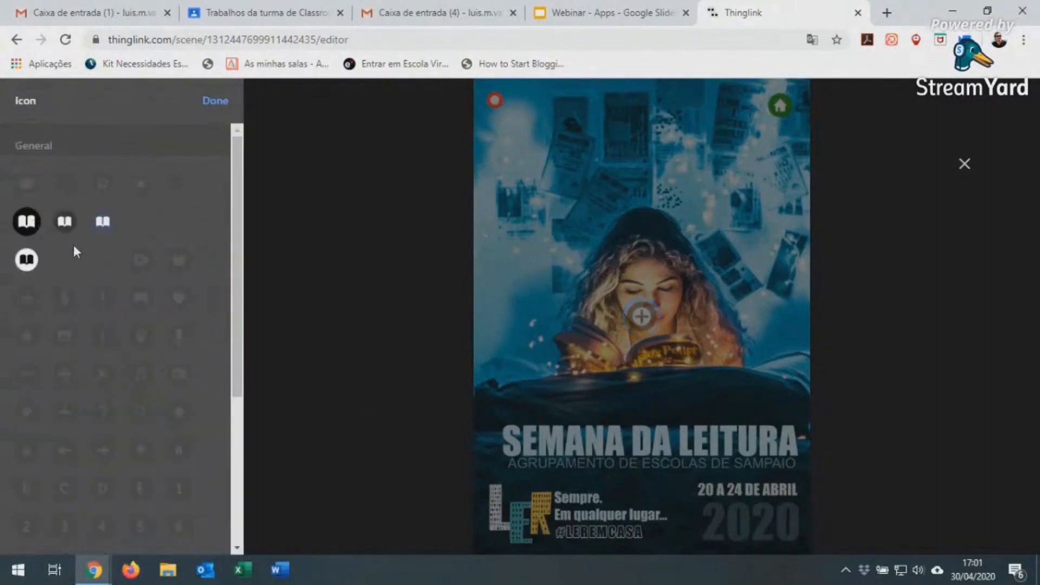
click(141, 222)
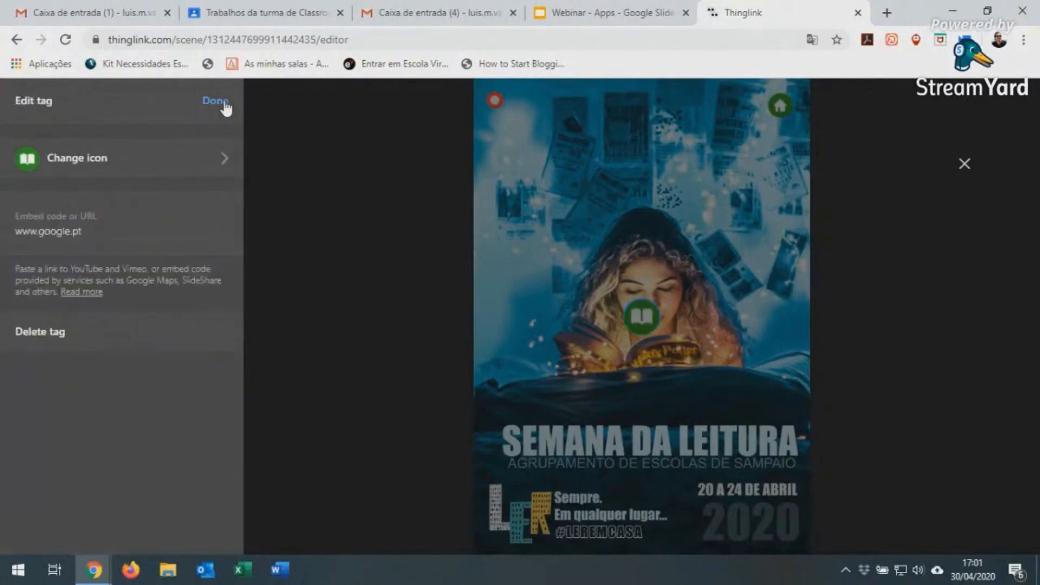
click(223, 102)
drag(650, 316, 501, 322)
click(505, 328)
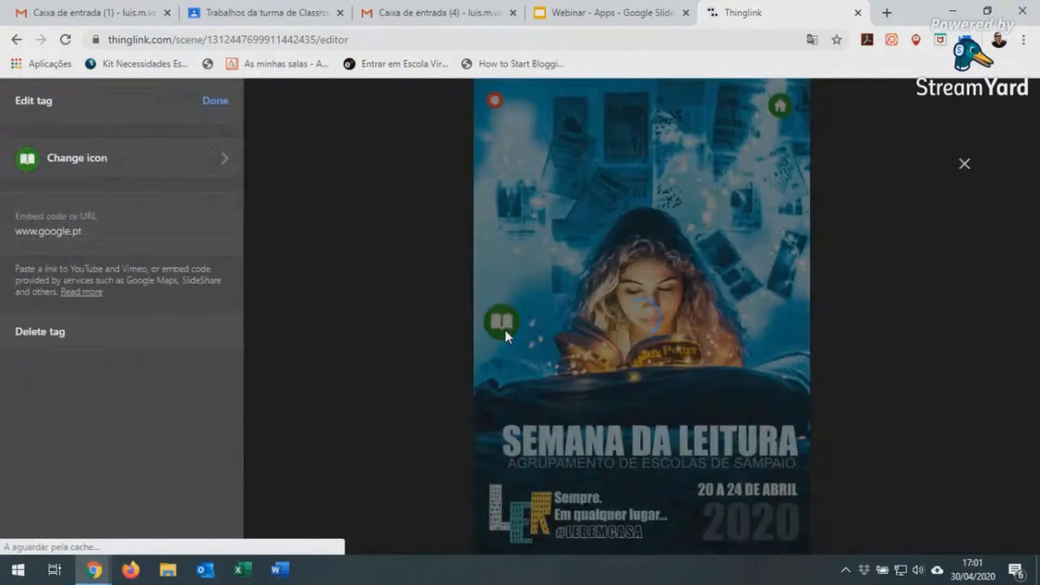
click(215, 101)
click(137, 250)
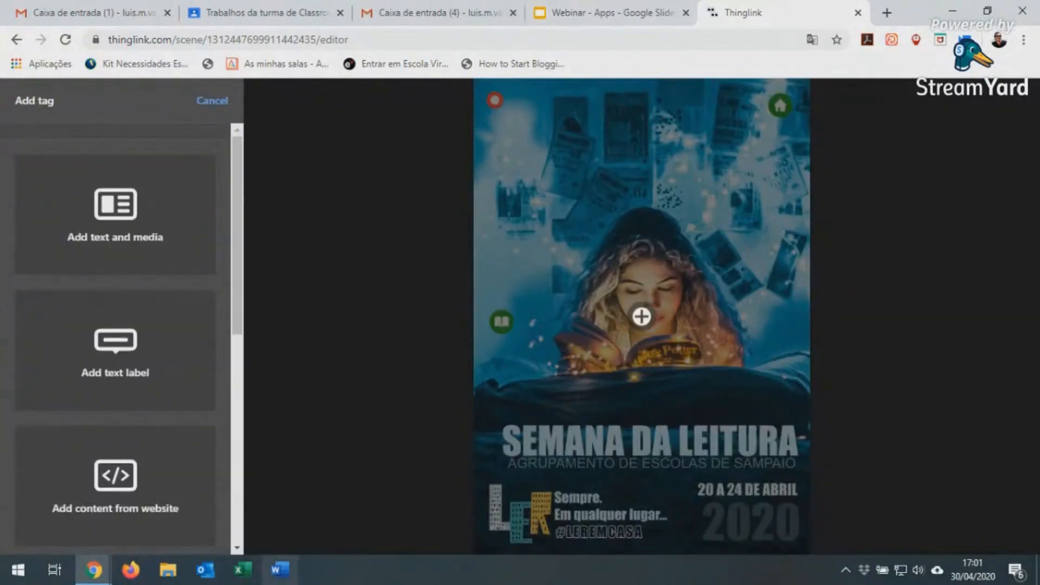
mouse_move(93, 569)
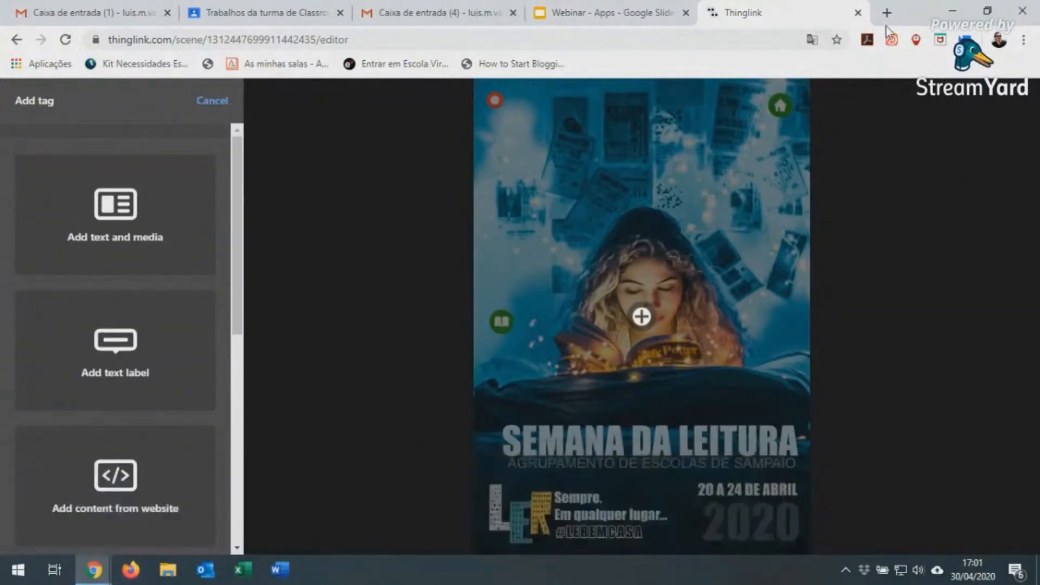
click(887, 13)
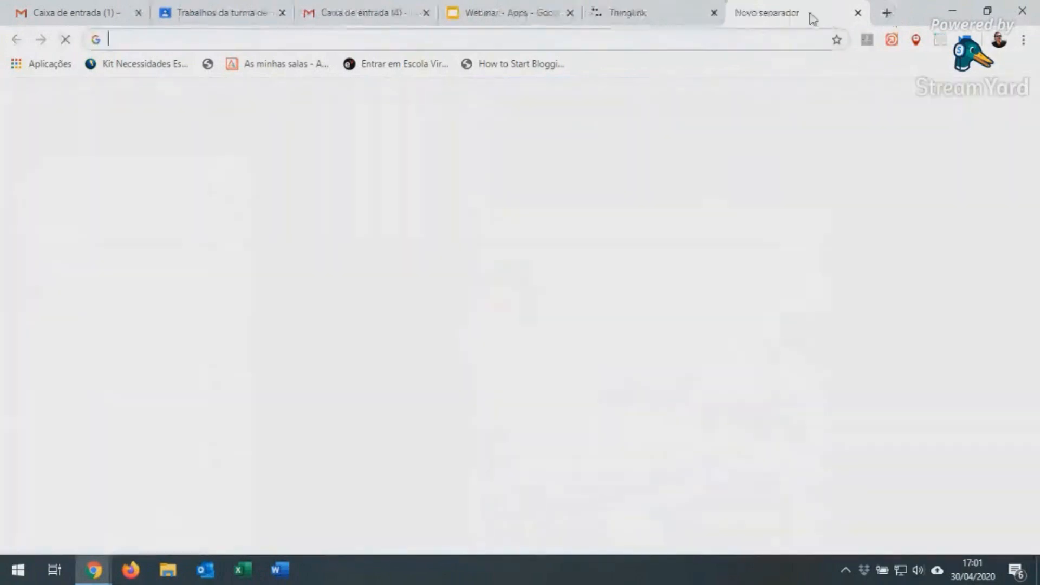
click(859, 13)
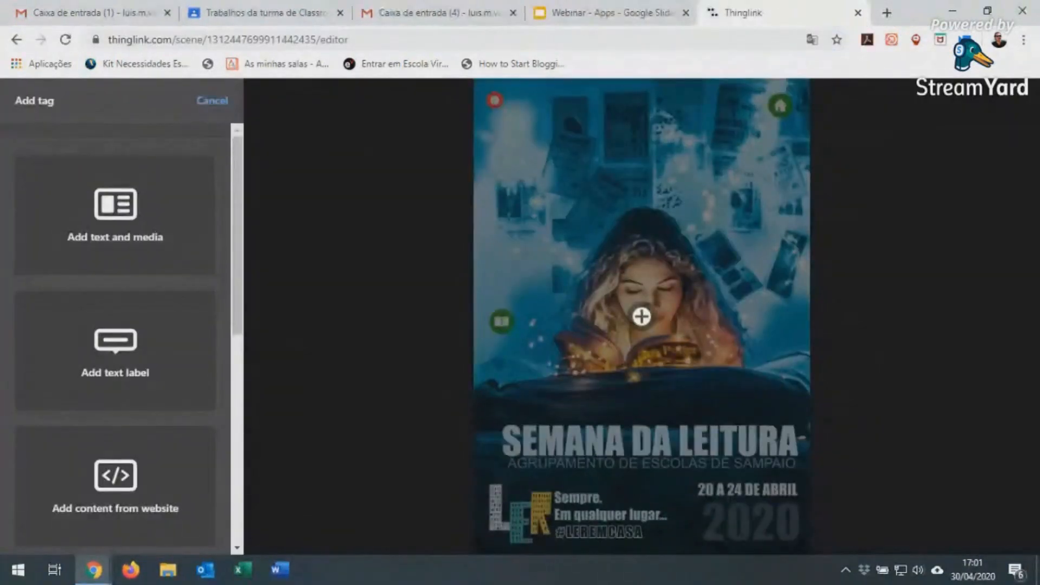
key(super+d)
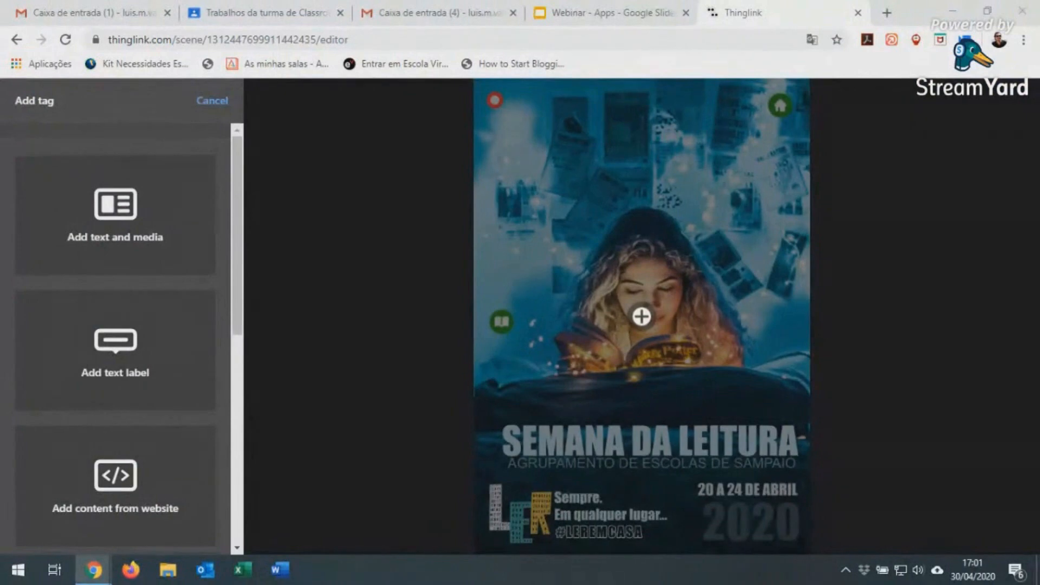
click(121, 244)
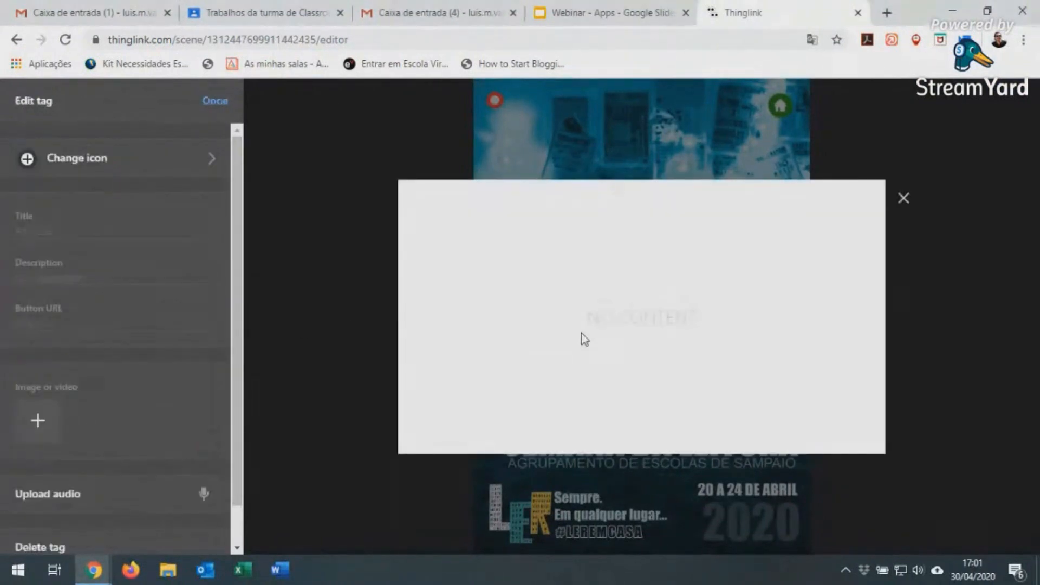
click(901, 199)
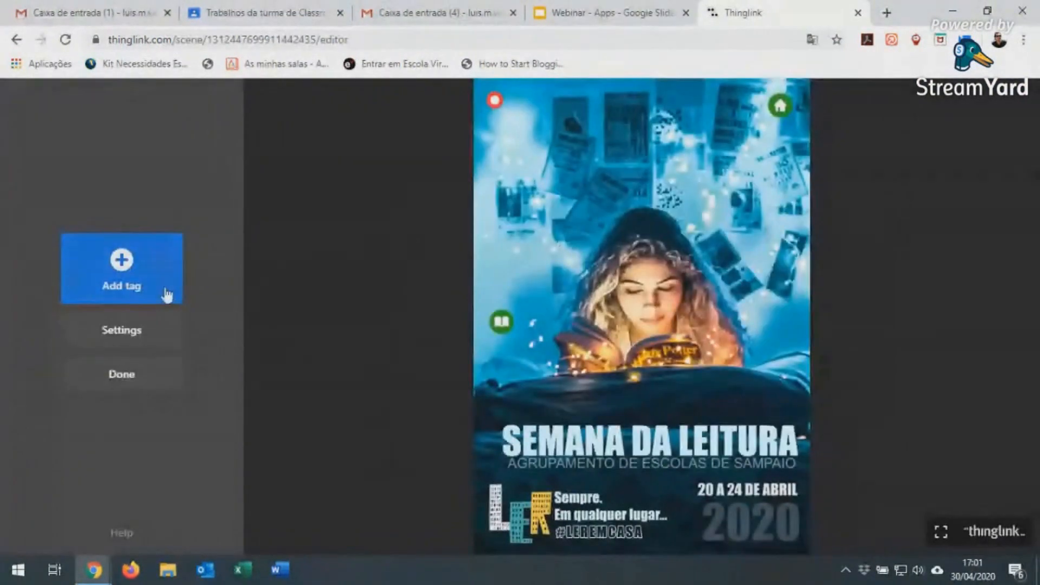
click(118, 268)
click(123, 411)
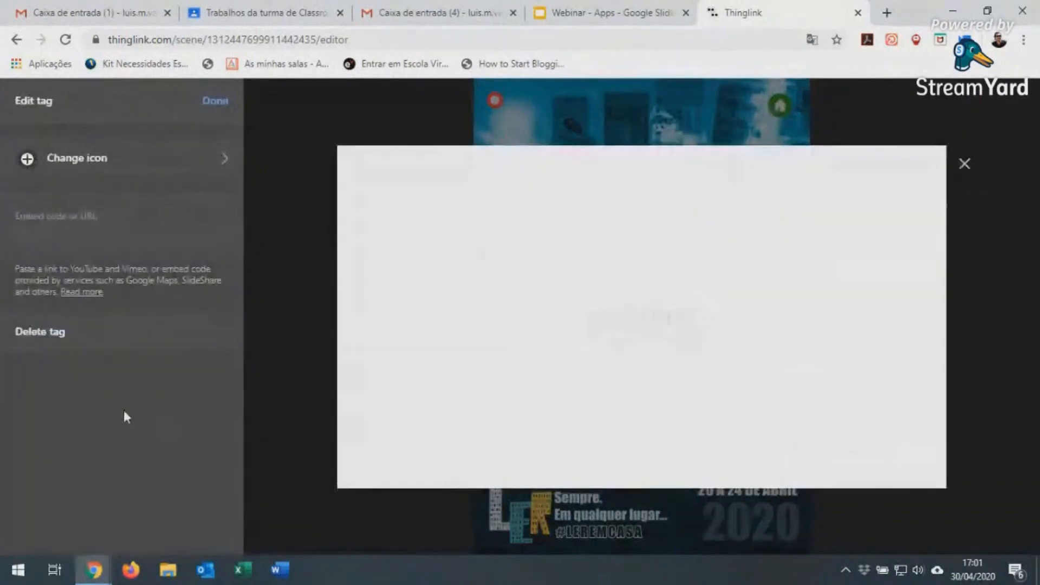
click(113, 228)
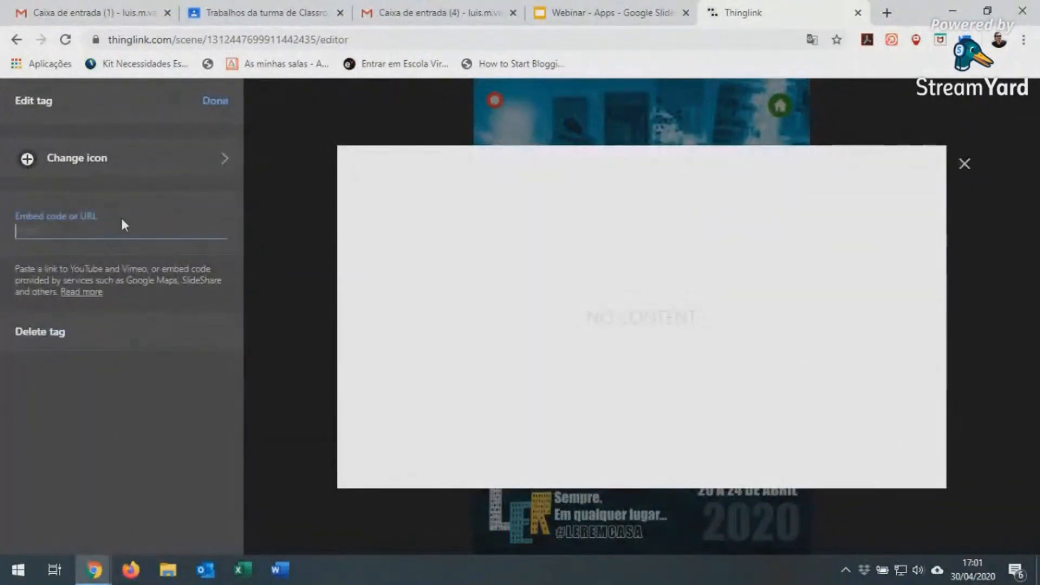
text(https://www.youtube.com/watch?v=l1Kt4HskQiU)
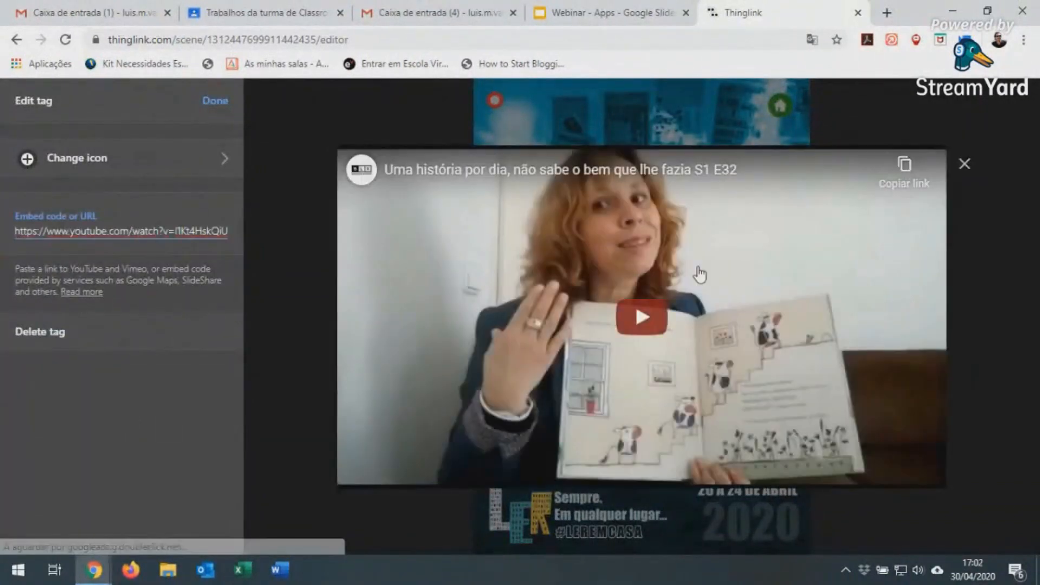
click(968, 163)
- Change the video tag's icon to the red video camera and place it at the poster's right edge, opposite the book tag
mouse_move(641, 317)
mouse_down()
mouse_move(500, 222)
mouse_move(518, 208)
mouse_up()
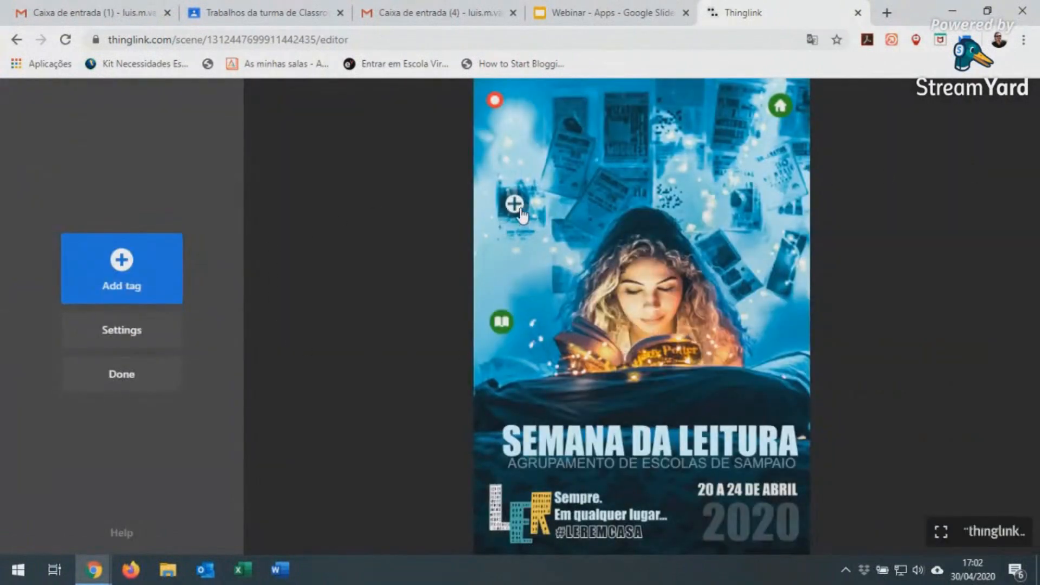
click(520, 213)
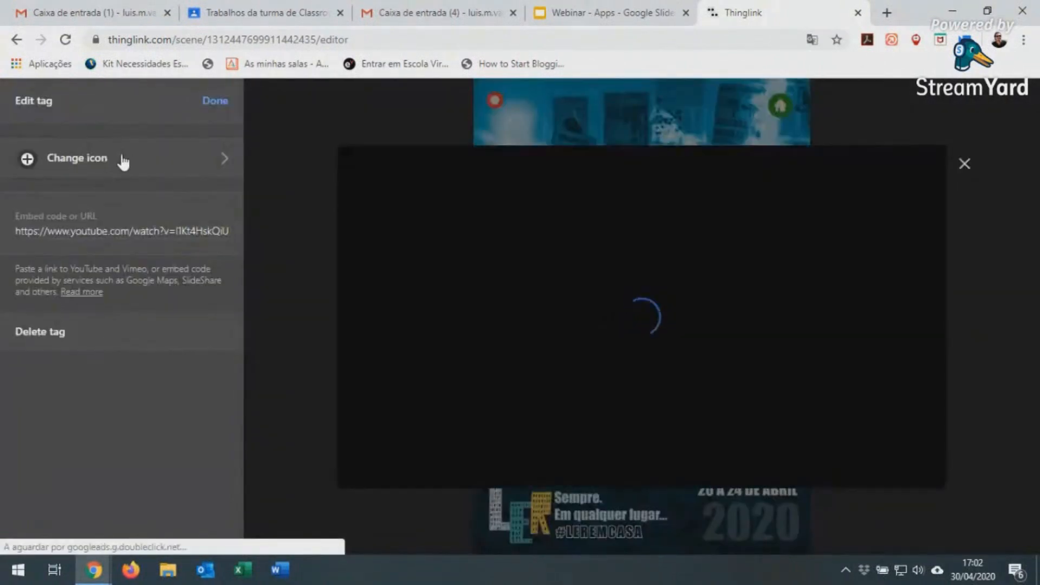
click(121, 157)
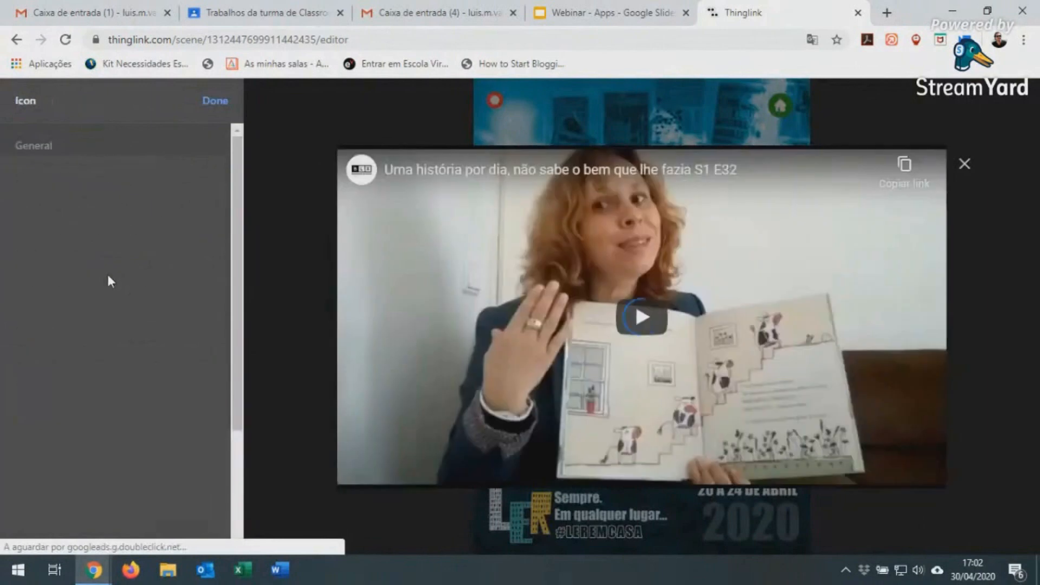
click(65, 222)
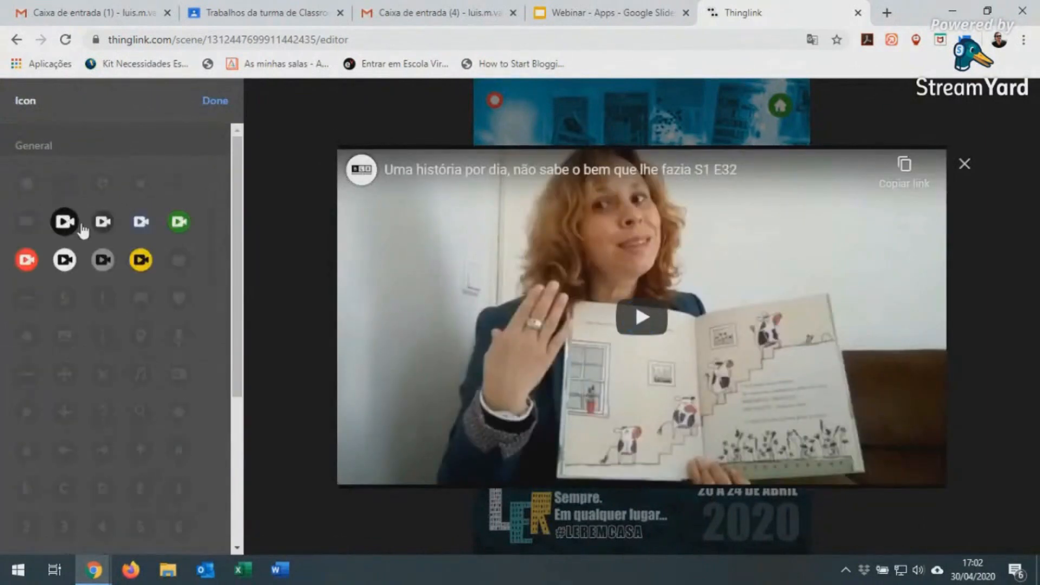
click(27, 260)
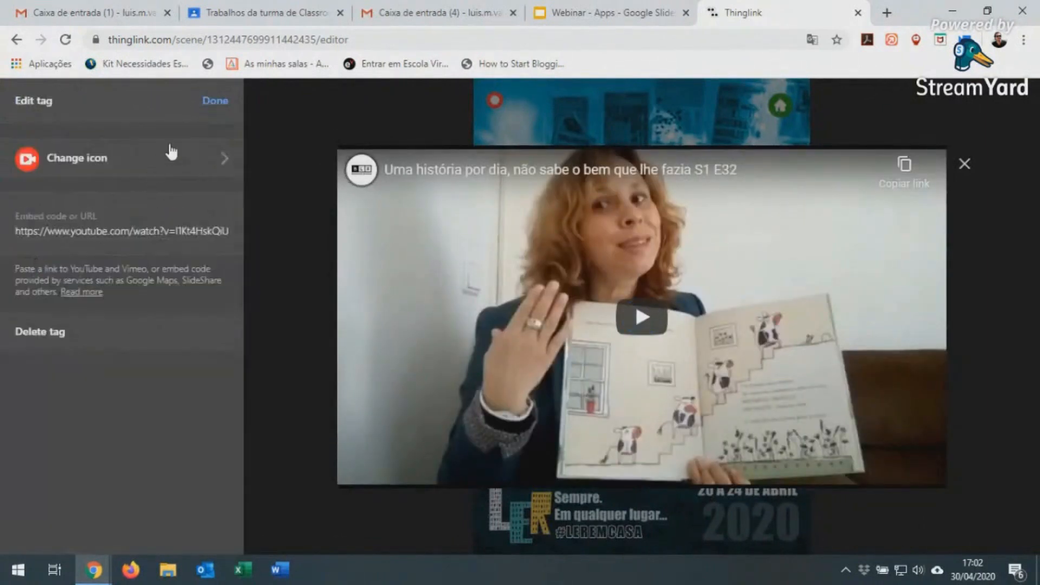
click(213, 108)
mouse_move(517, 209)
mouse_down()
mouse_move(708, 272)
mouse_move(773, 318)
mouse_up()
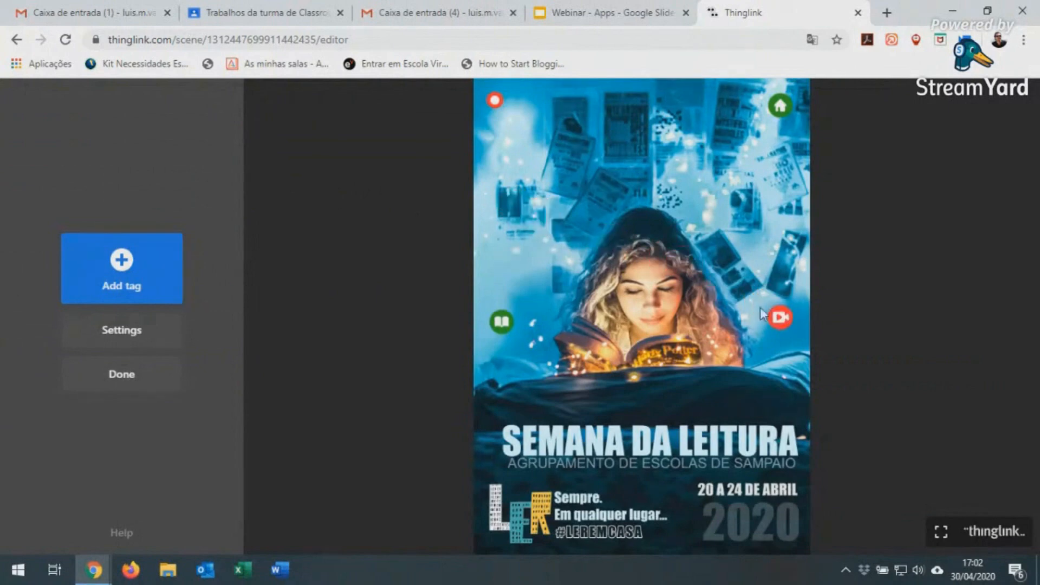
click(501, 322)
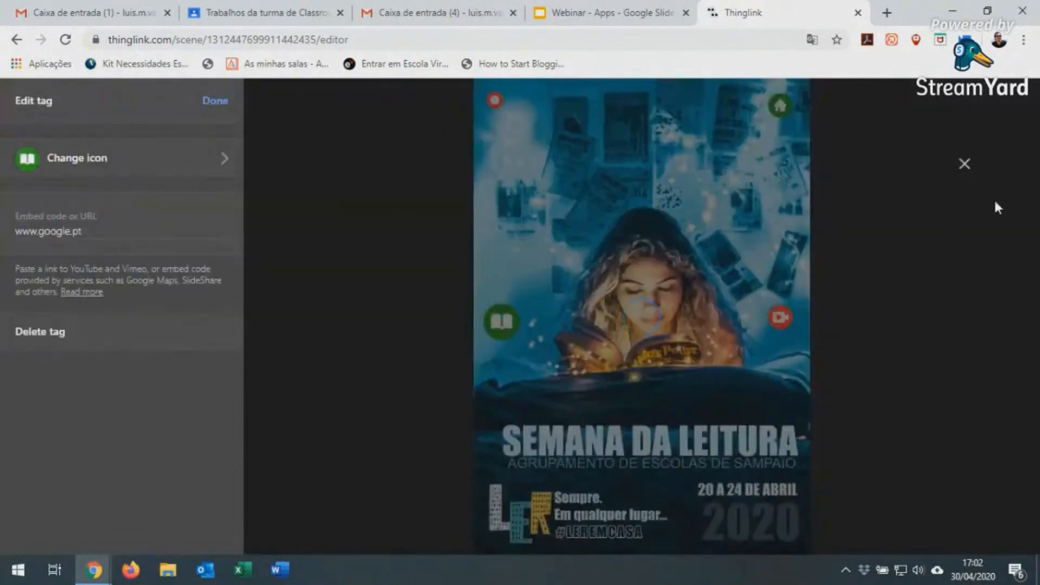
click(130, 231)
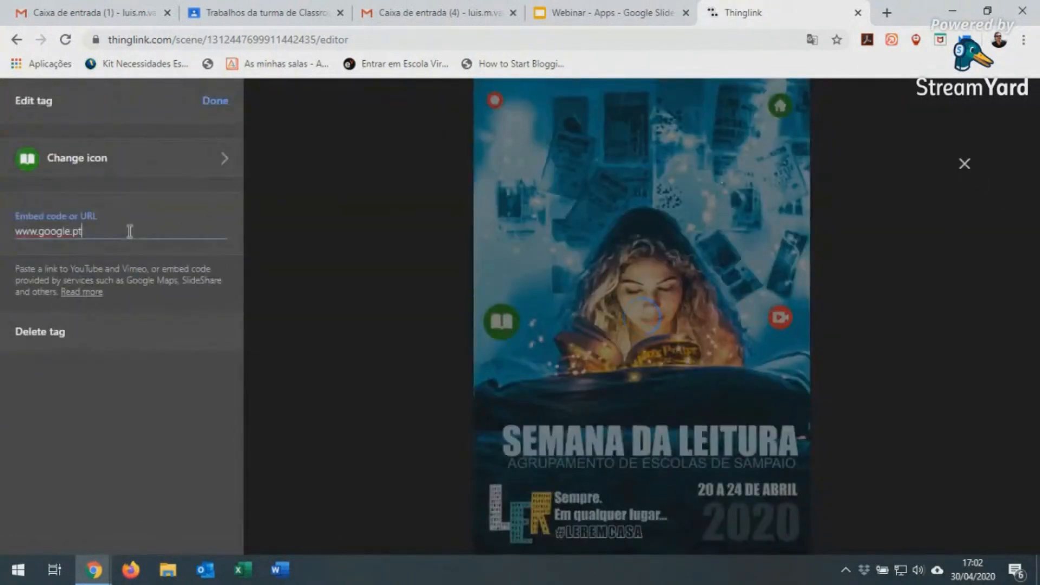
drag(120, 231, 3, 236)
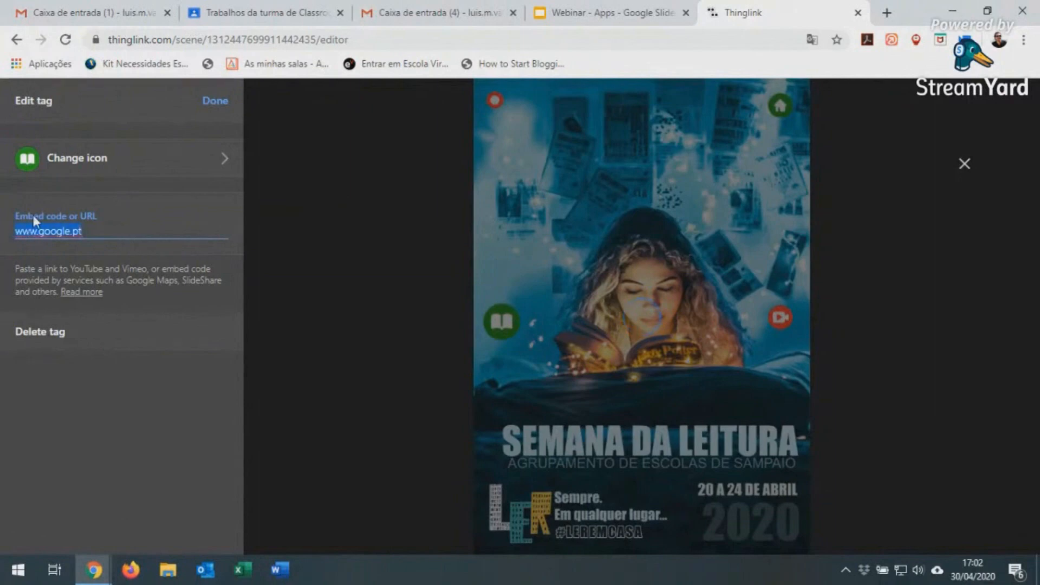
text(http://www.google.pt)
click(216, 100)
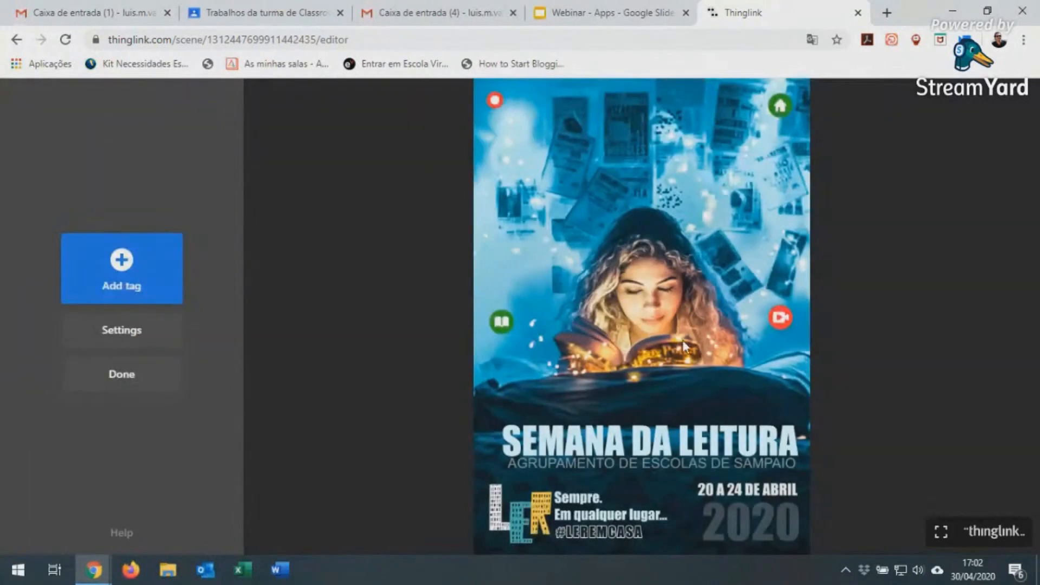
- Check the green book tag's website content, and preview the red circle and green home tags in full screen
click(507, 324)
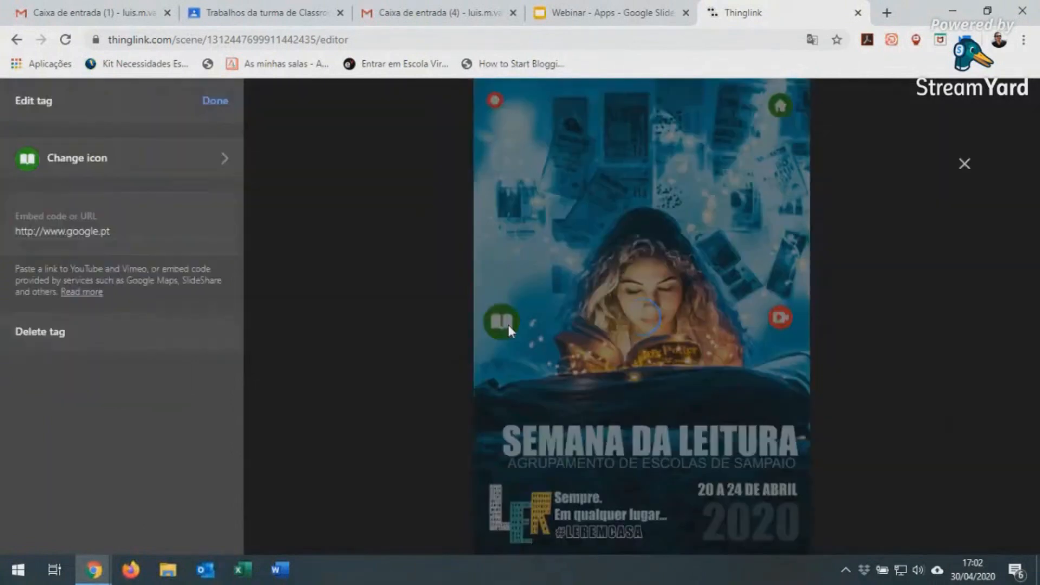
click(963, 164)
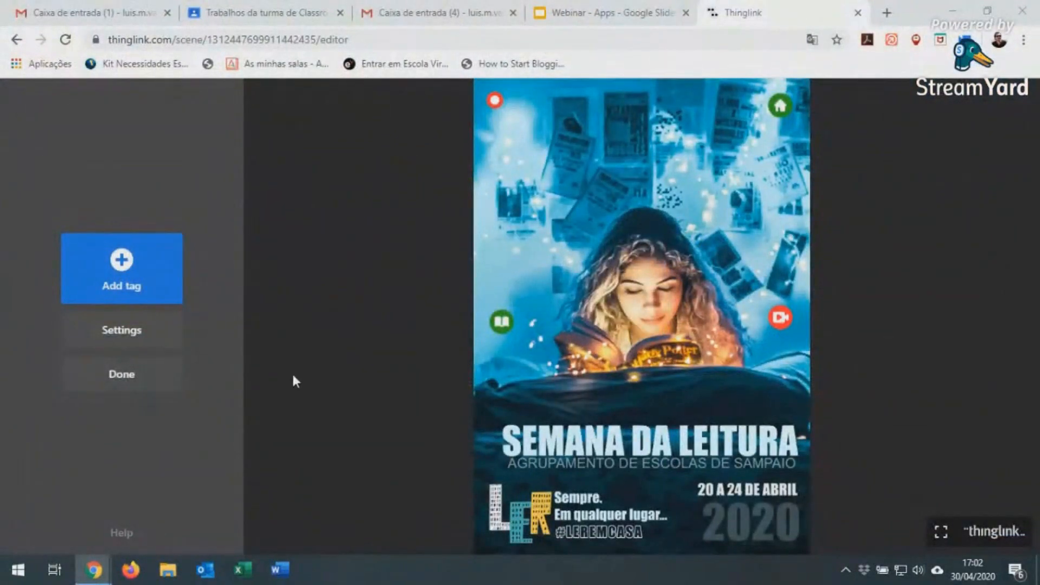
click(945, 536)
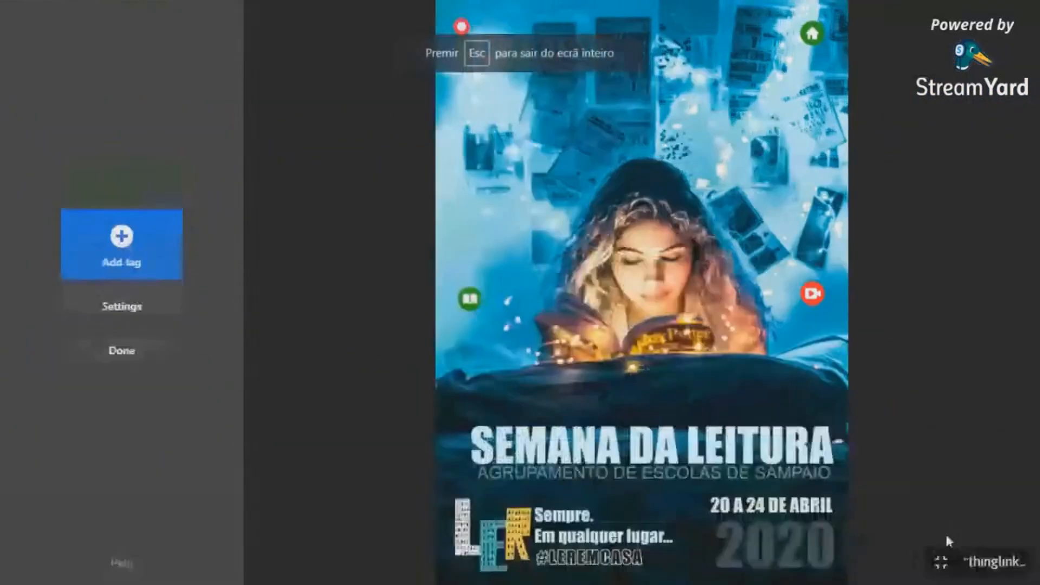
click(461, 26)
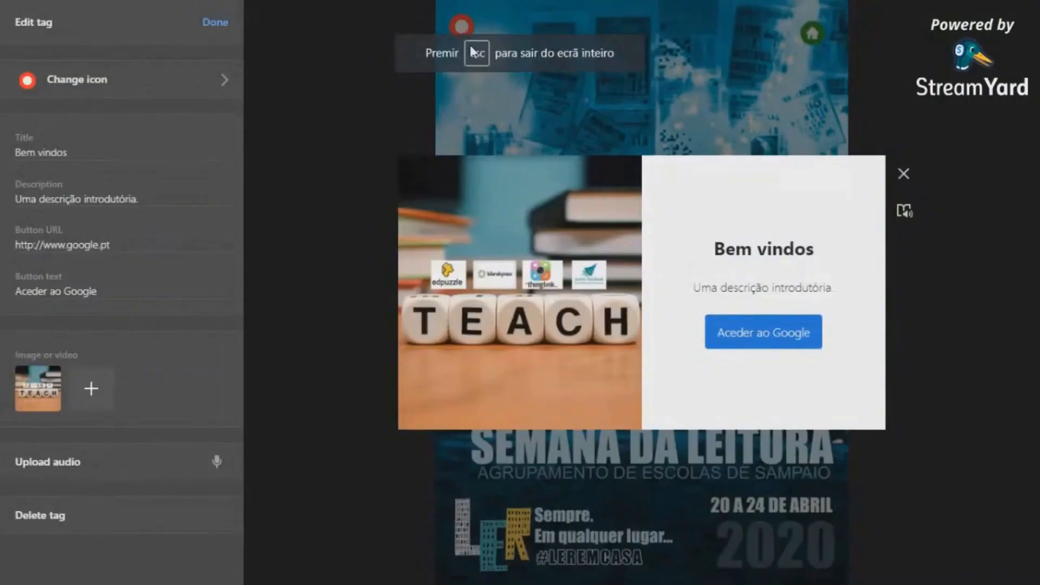
click(904, 173)
click(812, 33)
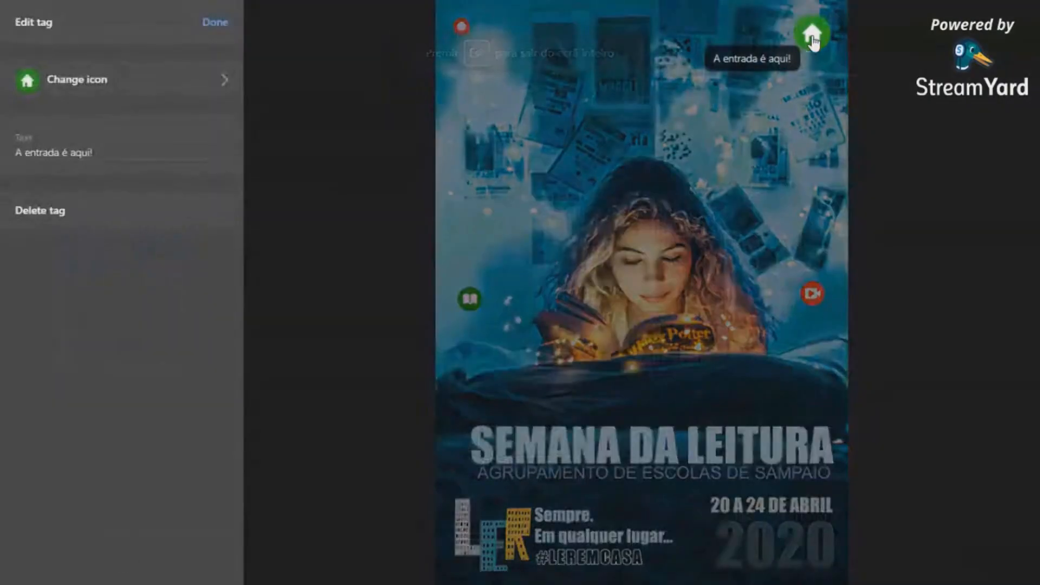
click(720, 180)
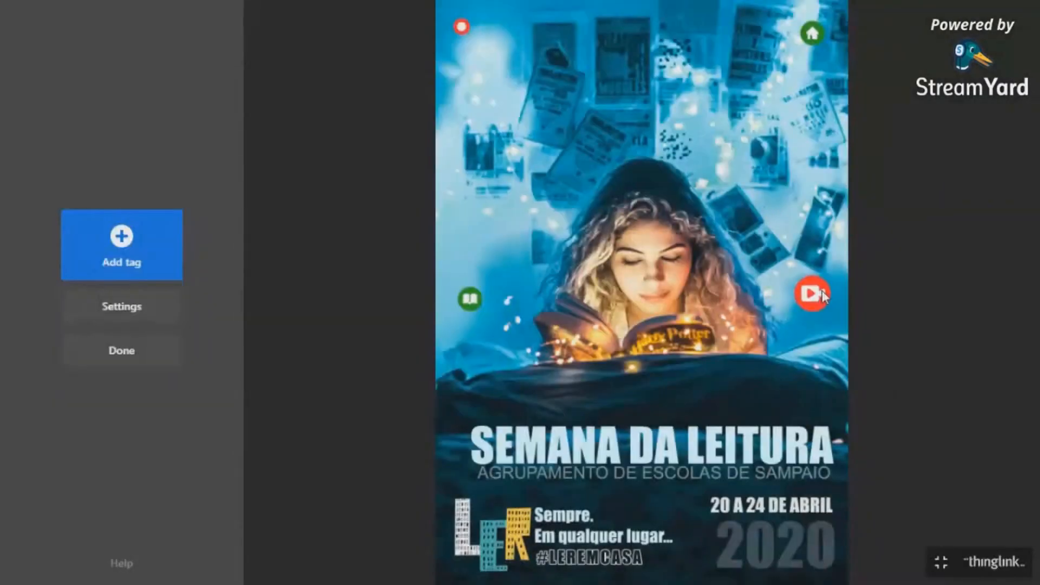
- Preview the red video tag's YouTube embed and the green book tag's website content in full screen
click(812, 293)
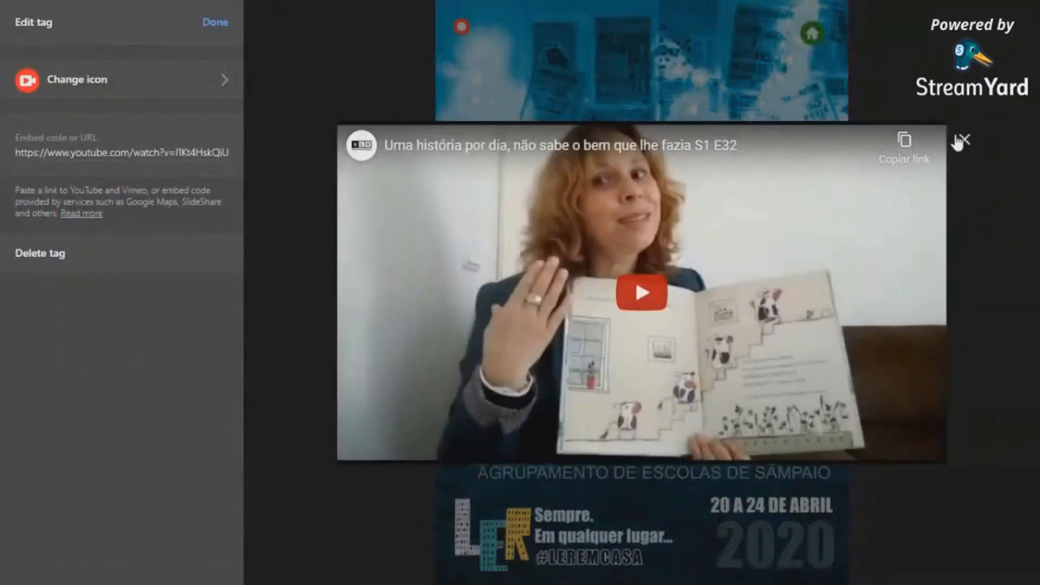
click(962, 141)
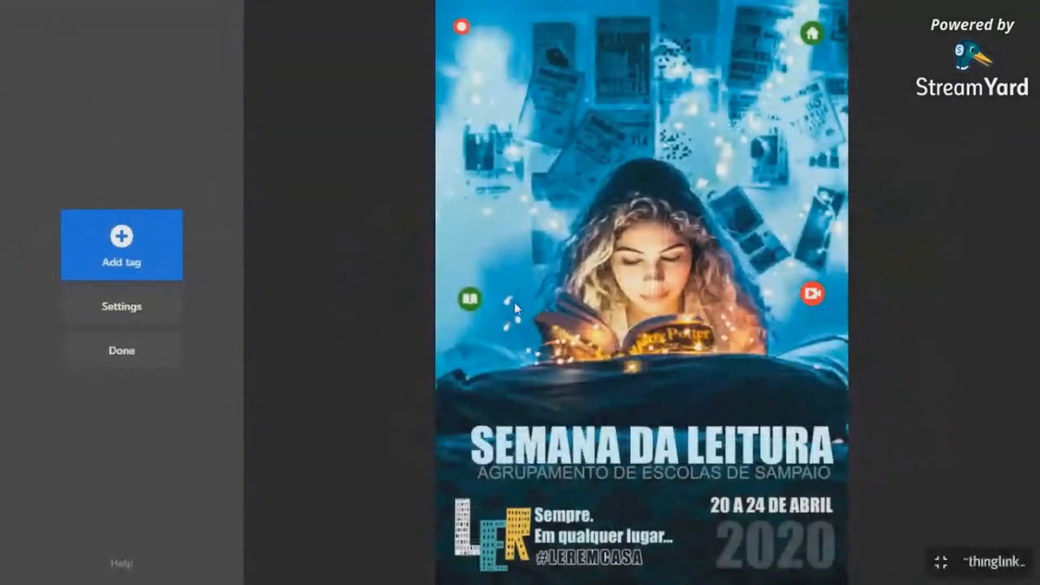
click(480, 297)
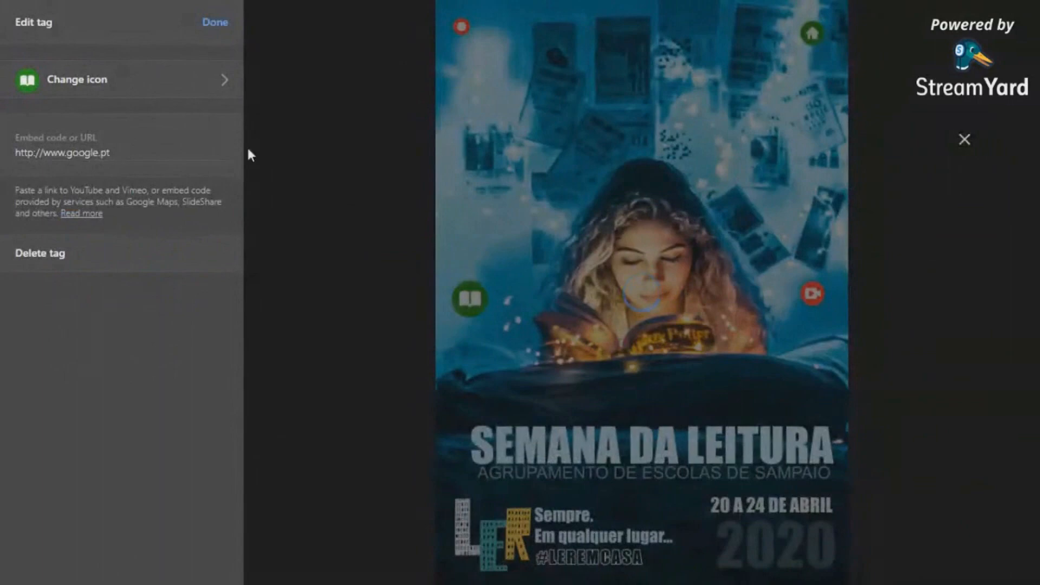
click(226, 26)
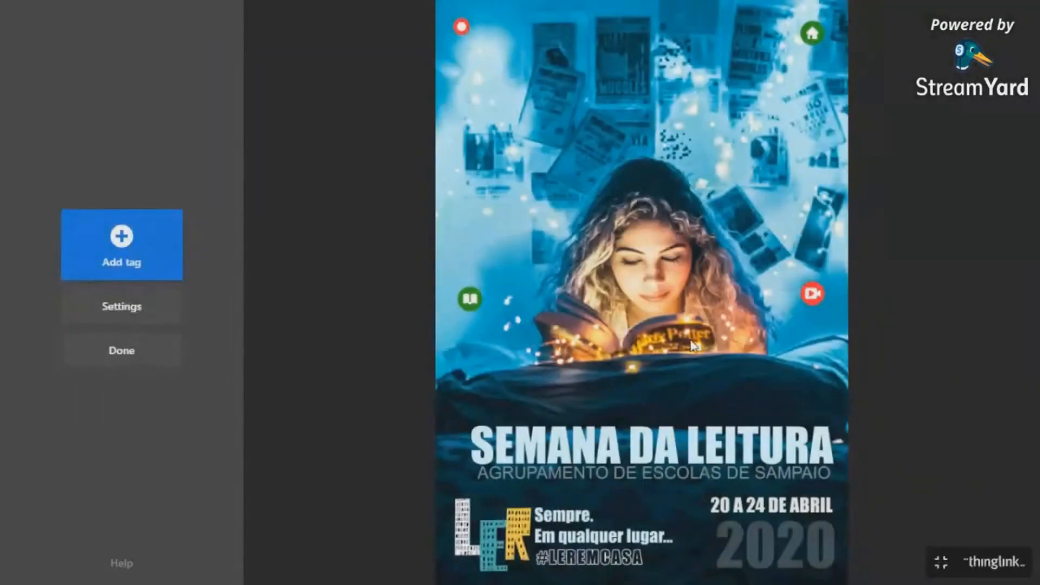
- Move the red video tag slightly lower along the poster's right edge and finish editing to view the tagged image's page
drag(811, 296, 806, 312)
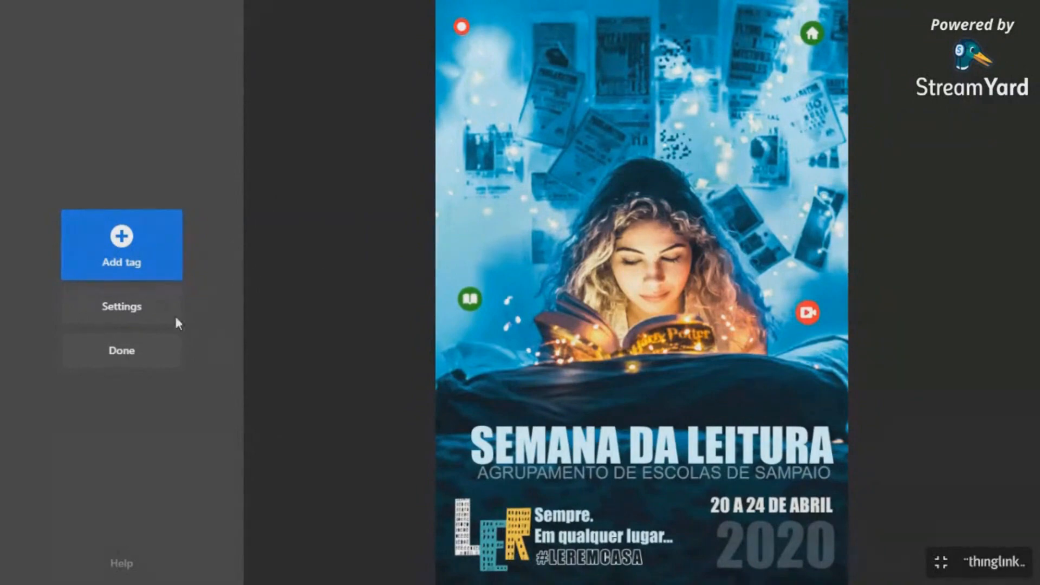
click(161, 349)
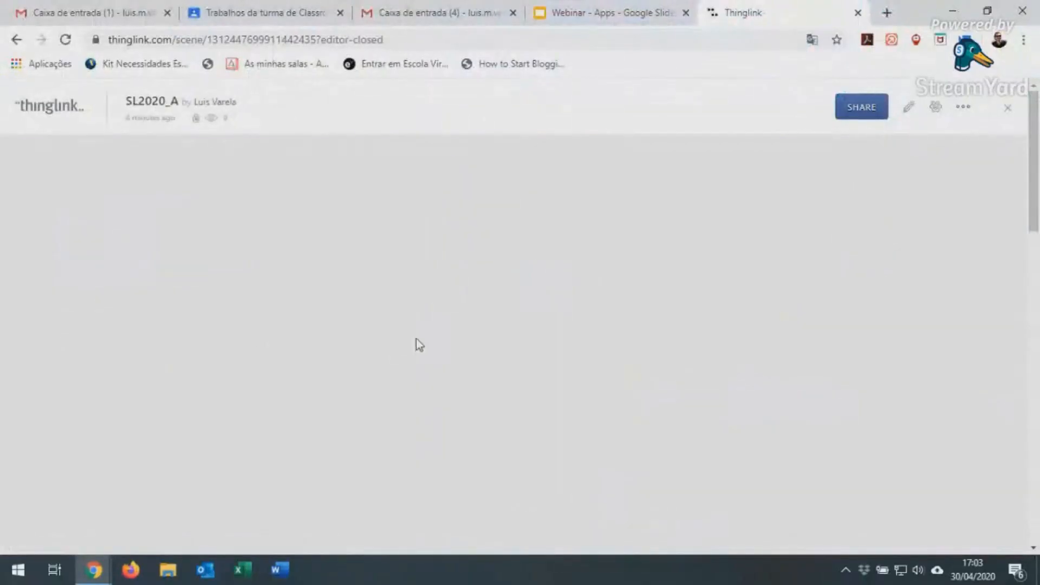
scroll(456, 339, down, 7)
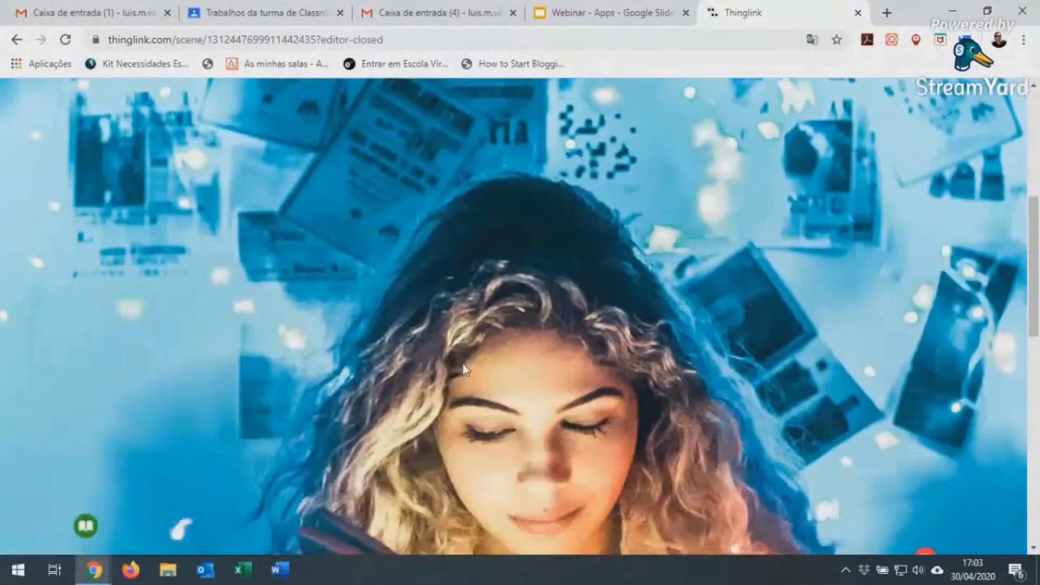